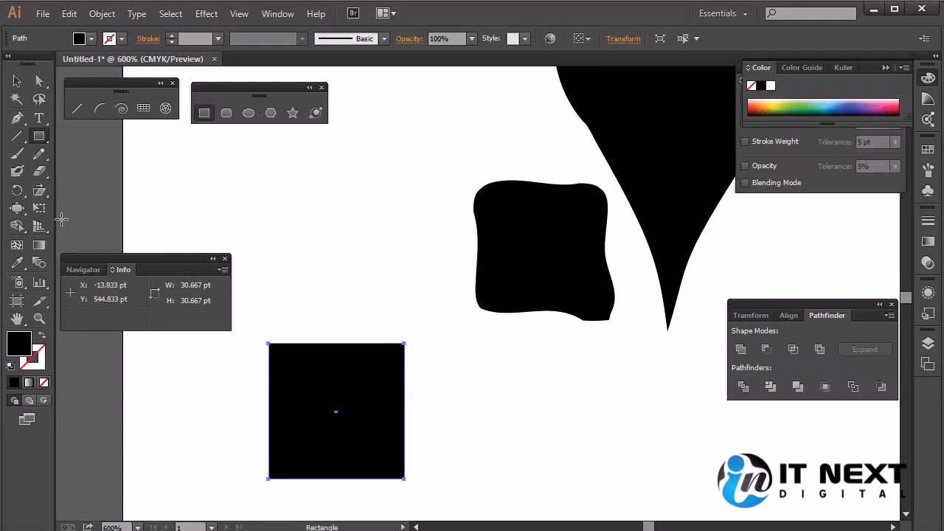
Distort the black square's corners and edges outward with several Bloat tool strokes.
{"action": "left_click", "coordinate": [17, 208]}
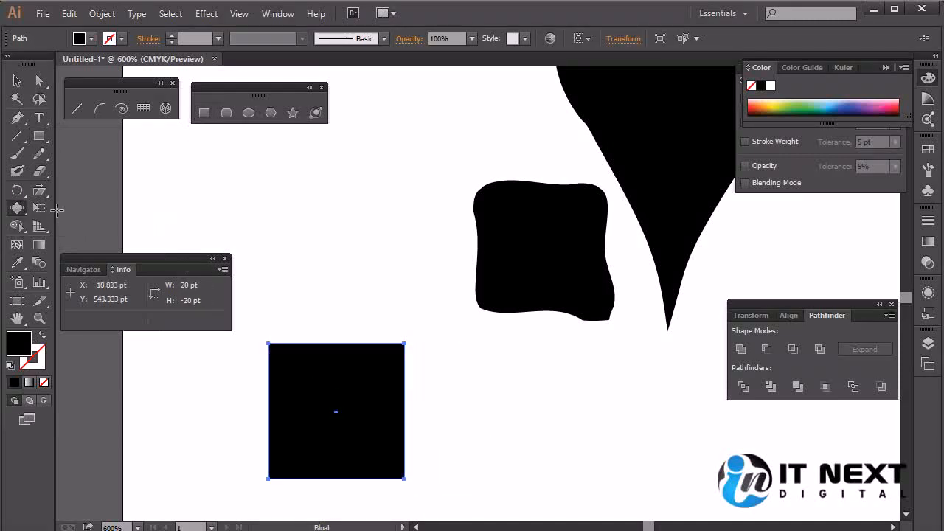
{"action": "left_click_drag", "start_coordinate": [390, 356], "coordinate": [410, 339]}
{"action": "left_click_drag", "start_coordinate": [311, 357], "coordinate": [272, 329]}
{"action": "left_click_drag", "start_coordinate": [288, 454], "coordinate": [270, 467]}
{"action": "left_click_drag", "start_coordinate": [390, 462], "coordinate": [416, 477]}
{"action": "left_click_drag", "start_coordinate": [370, 431], "coordinate": [378, 428]}
{"action": "left_click_drag", "start_coordinate": [422, 415], "coordinate": [427, 416]}
{"action": "left_click_drag", "start_coordinate": [251, 417], "coordinate": [250, 415]}
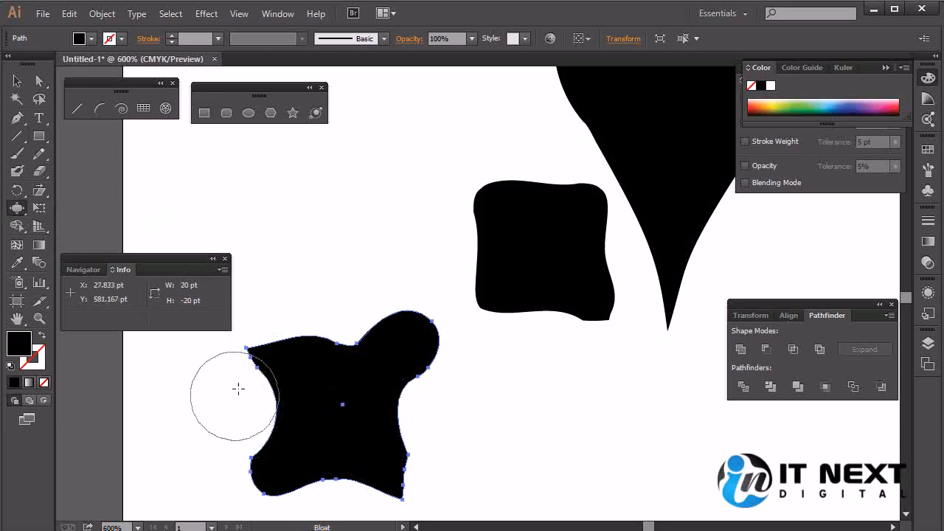
{"action": "left_click", "coordinate": [309, 319]}
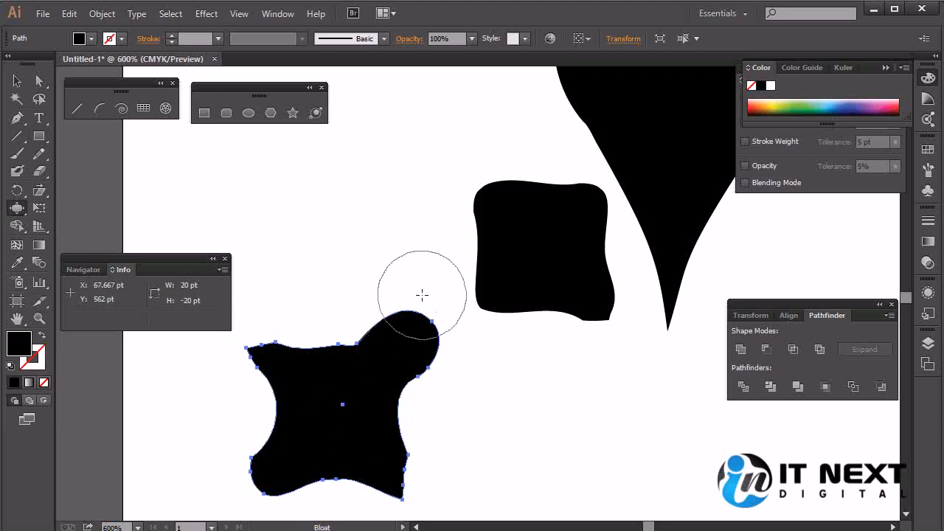
{"action": "mouse_move", "coordinate": [428, 304]}
{"action": "left_mouse_down"}
{"action": "mouse_move", "coordinate": [437, 353]}
{"action": "mouse_move", "coordinate": [380, 402]}
{"action": "mouse_move", "coordinate": [397, 437]}
{"action": "mouse_move", "coordinate": [373, 462]}
{"action": "mouse_move", "coordinate": [339, 471]}
{"action": "mouse_move", "coordinate": [252, 391]}
{"action": "mouse_move", "coordinate": [254, 402]}
{"action": "mouse_move", "coordinate": [314, 405]}
{"action": "mouse_move", "coordinate": [278, 419]}
{"action": "mouse_move", "coordinate": [259, 338]}
{"action": "mouse_move", "coordinate": [243, 356]}
{"action": "mouse_move", "coordinate": [274, 370]}
{"action": "mouse_move", "coordinate": [275, 431]}
{"action": "mouse_move", "coordinate": [265, 373]}
{"action": "mouse_move", "coordinate": [325, 410]}
{"action": "mouse_move", "coordinate": [309, 351]}
{"action": "mouse_move", "coordinate": [355, 358]}
{"action": "mouse_move", "coordinate": [351, 345]}
{"action": "mouse_move", "coordinate": [374, 378]}
{"action": "mouse_move", "coordinate": [396, 377]}
{"action": "mouse_move", "coordinate": [408, 391]}
{"action": "mouse_move", "coordinate": [400, 416]}
{"action": "mouse_move", "coordinate": [408, 455]}
{"action": "mouse_move", "coordinate": [393, 481]}
{"action": "mouse_move", "coordinate": [355, 475]}
{"action": "mouse_move", "coordinate": [302, 486]}
{"action": "mouse_move", "coordinate": [360, 481]}
{"action": "mouse_move", "coordinate": [322, 478]}
{"action": "left_mouse_up"}
Delete the bloated square from the artboard.
{"action": "left_click", "coordinate": [17, 82]}
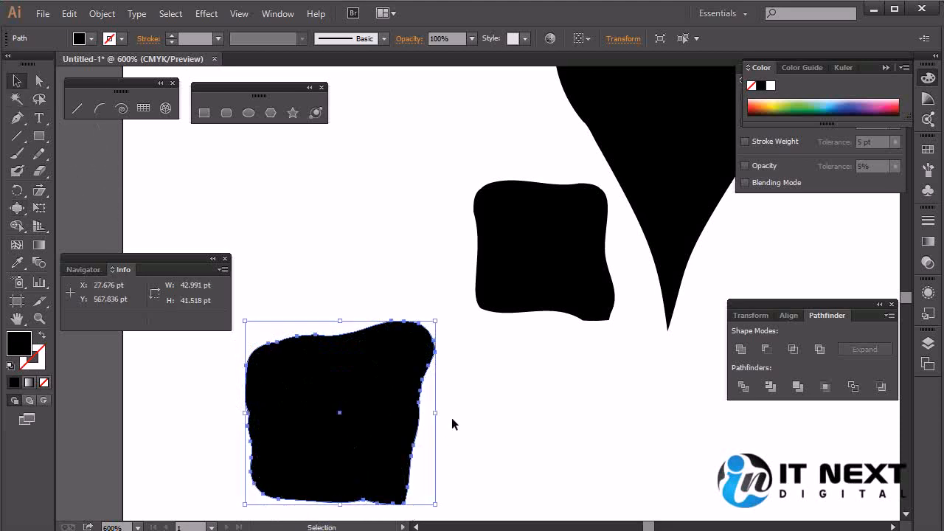
{"action": "key", "text": "Delete"}
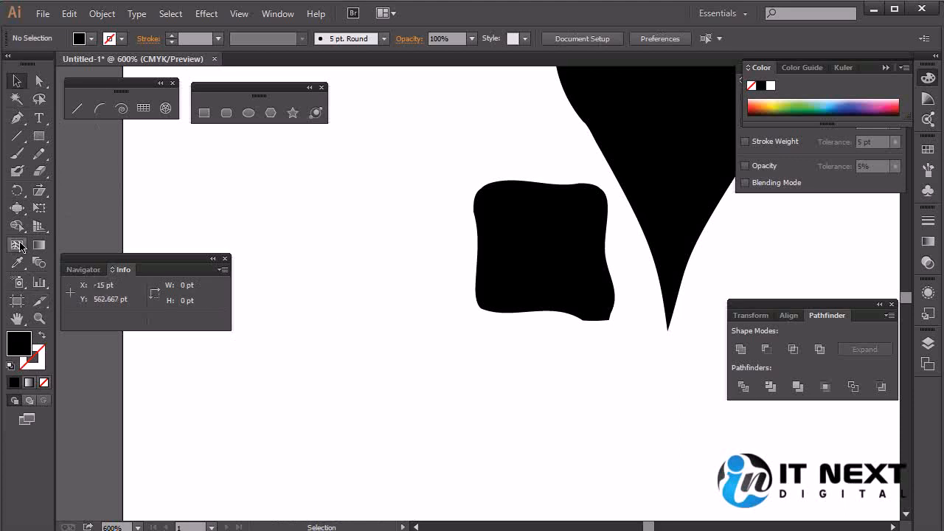
Set the Bloat tool's brush intensity to 50%.
{"action": "double_click", "coordinate": [17, 209]}
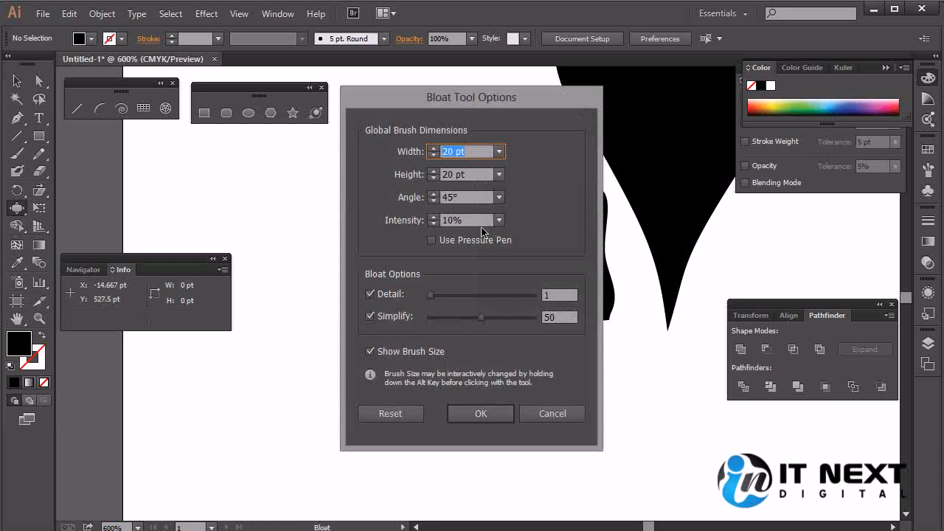
{"action": "left_click", "coordinate": [472, 221]}
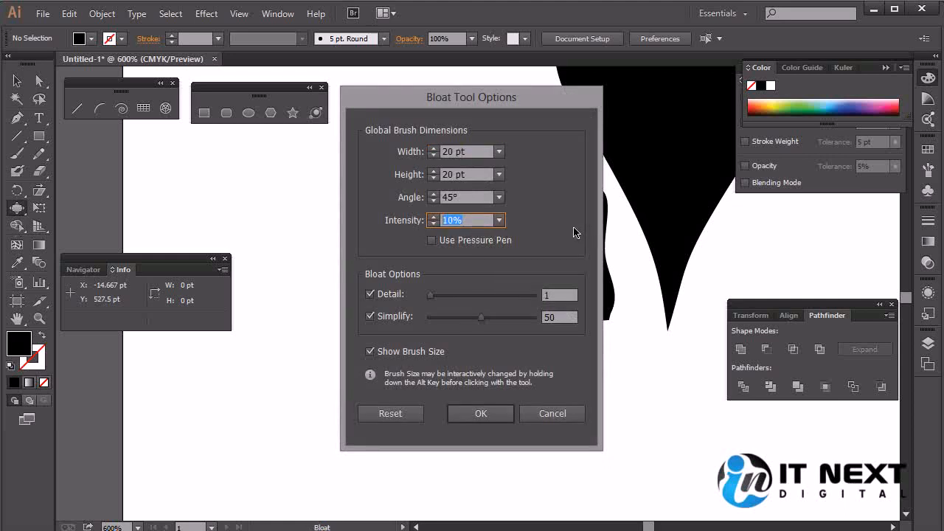
{"action": "left_click", "coordinate": [499, 221]}
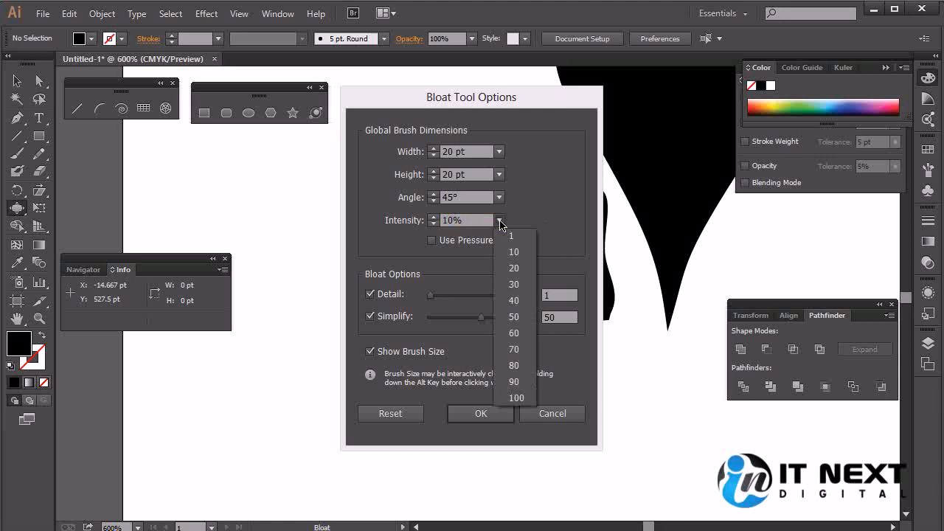
{"action": "left_click", "coordinate": [533, 323]}
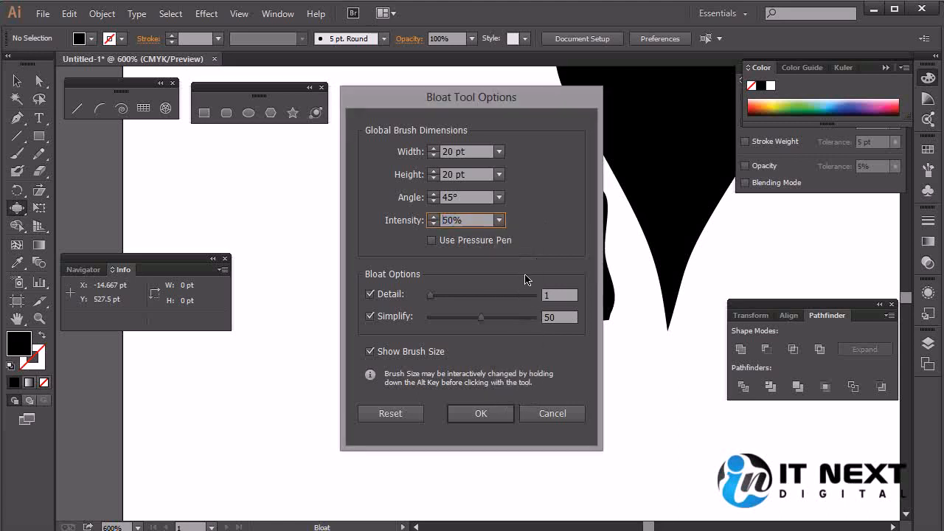
{"action": "left_click", "coordinate": [499, 220]}
{"action": "left_click", "coordinate": [532, 399]}
{"action": "left_click", "coordinate": [499, 220]}
{"action": "left_click", "coordinate": [523, 319]}
{"action": "left_click", "coordinate": [489, 417]}
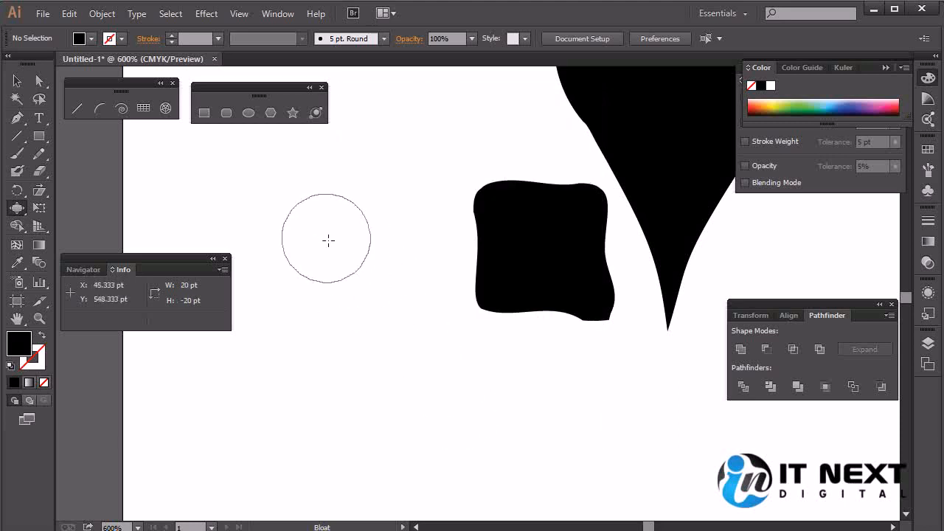
Add the text "the sun" on the empty area below the shapes and enlarge it to about 28 pt.
{"action": "left_click", "coordinate": [40, 117]}
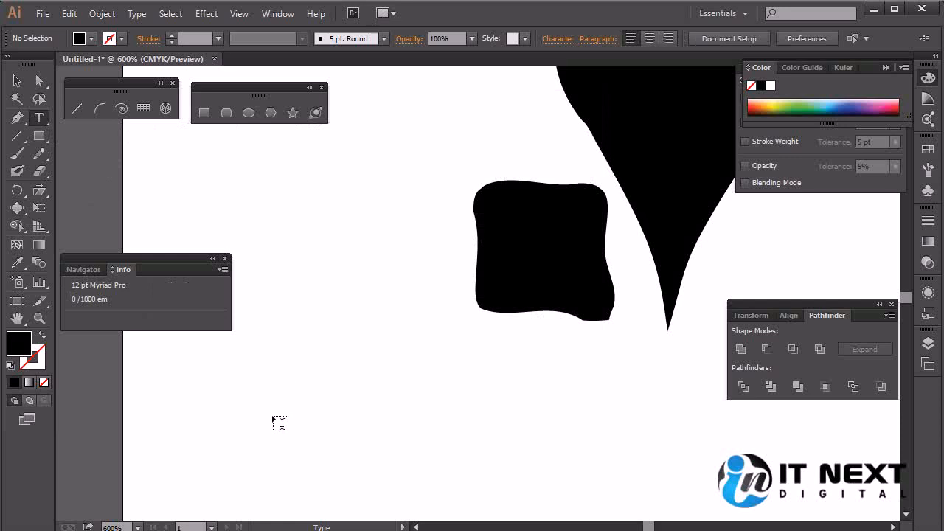
{"action": "left_click", "coordinate": [279, 425]}
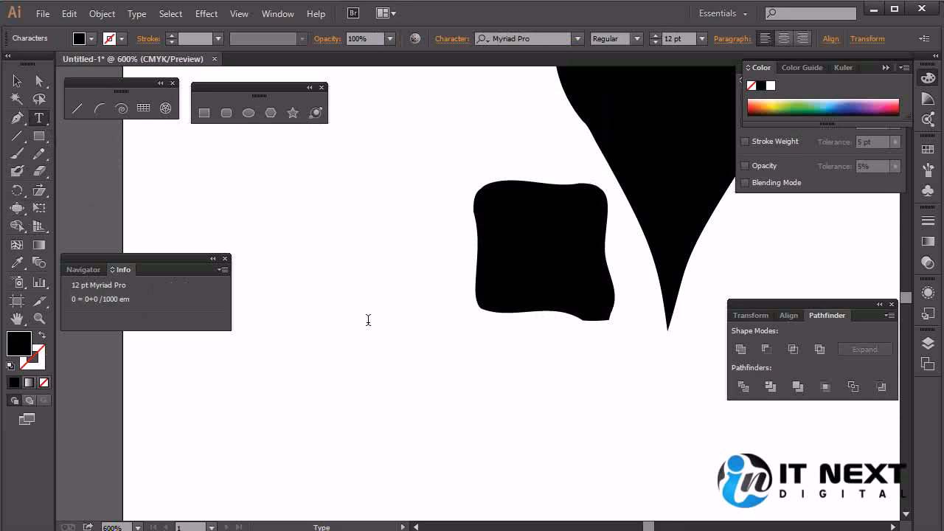
{"action": "type", "text": "the sun"}
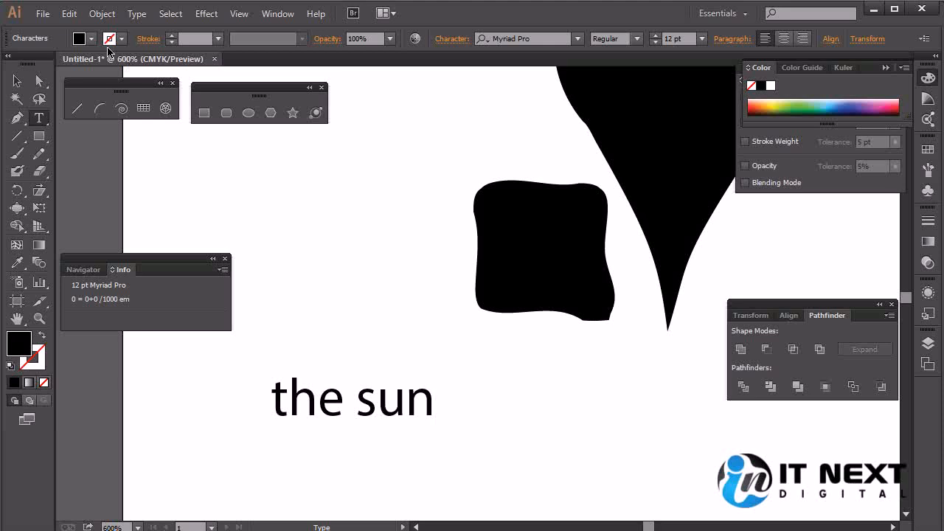
{"action": "left_click", "coordinate": [17, 80]}
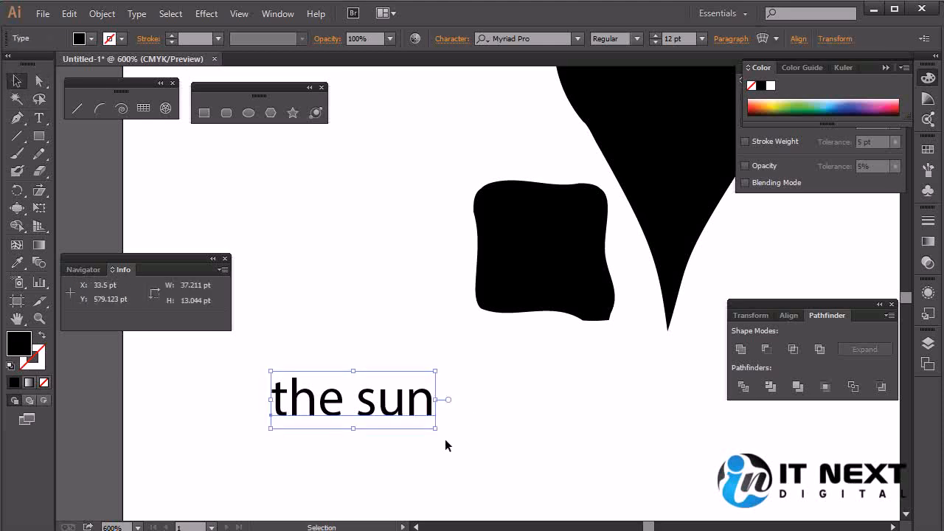
{"action": "left_click_drag", "start_coordinate": [436, 431], "coordinate": [773, 508]}
{"action": "left_click_drag", "start_coordinate": [596, 452], "coordinate": [577, 435]}
Try to bloat the live text "the sun" without converting it.
{"action": "left_click", "coordinate": [17, 208]}
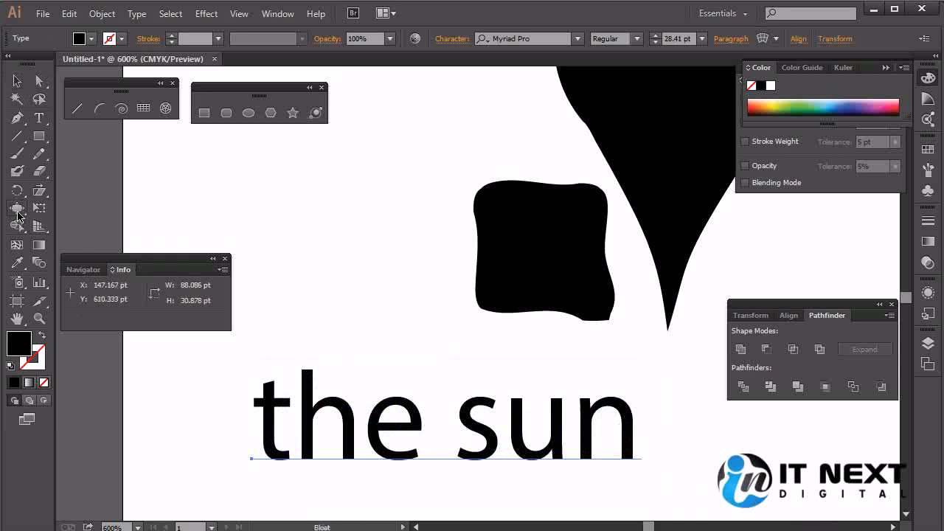
{"action": "left_click", "coordinate": [256, 426]}
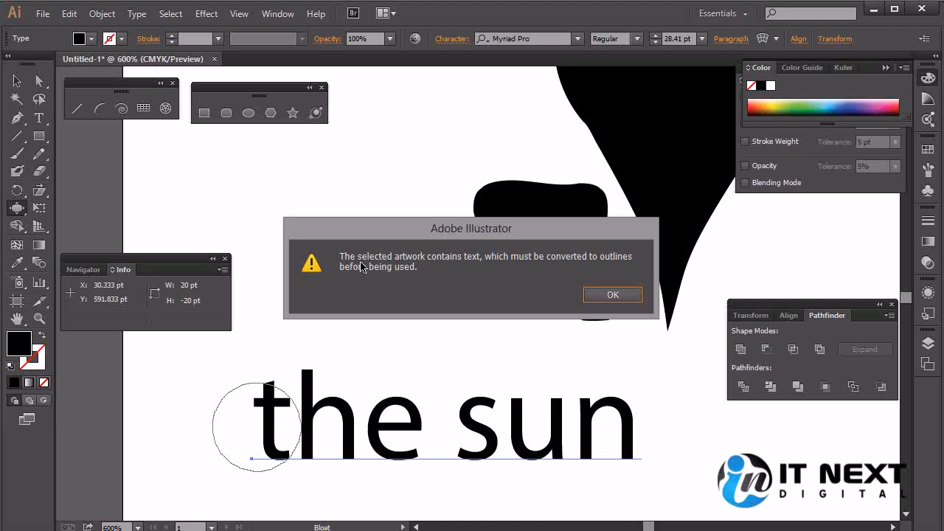
{"action": "left_click", "coordinate": [612, 294]}
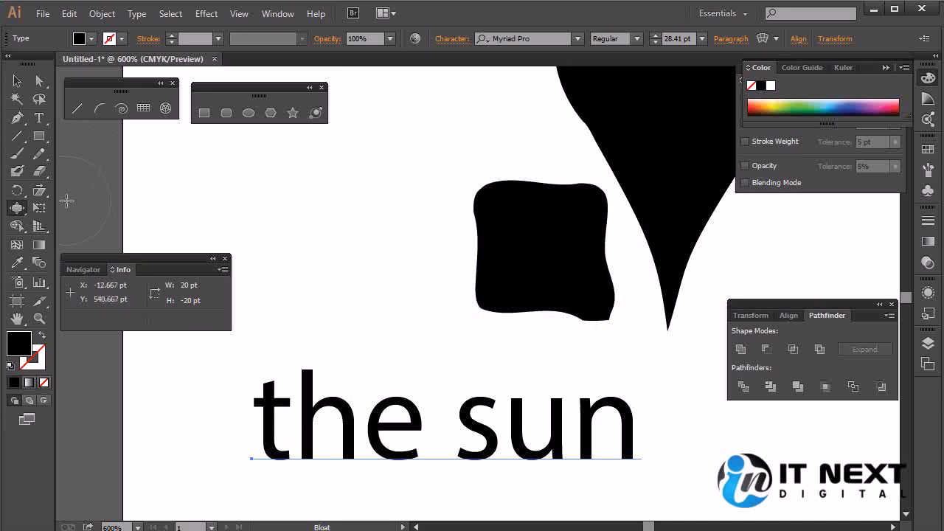
Convert the "the sun" text to outlines.
{"action": "left_click", "coordinate": [17, 80]}
{"action": "double_click", "coordinate": [335, 432]}
{"action": "left_click_drag", "start_coordinate": [424, 432], "coordinate": [267, 426]}
{"action": "left_click", "coordinate": [17, 80]}
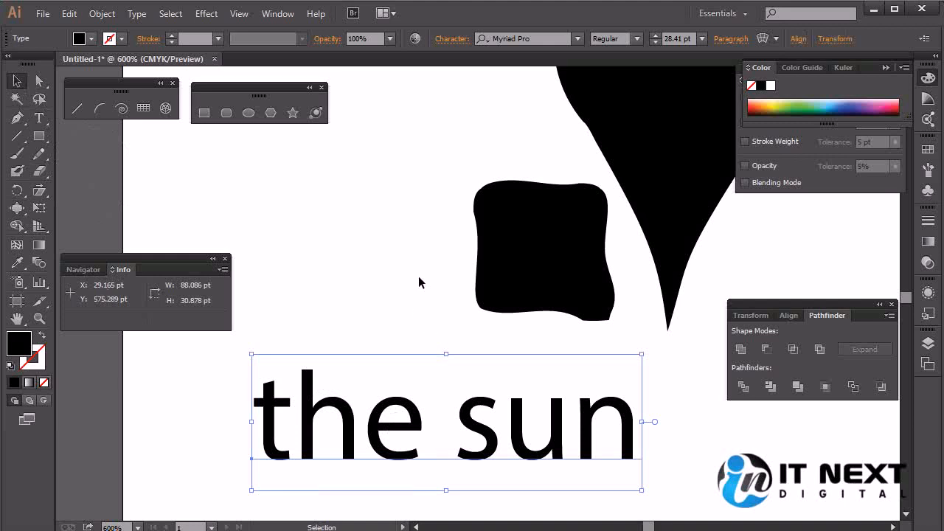
{"action": "left_click", "coordinate": [138, 14]}
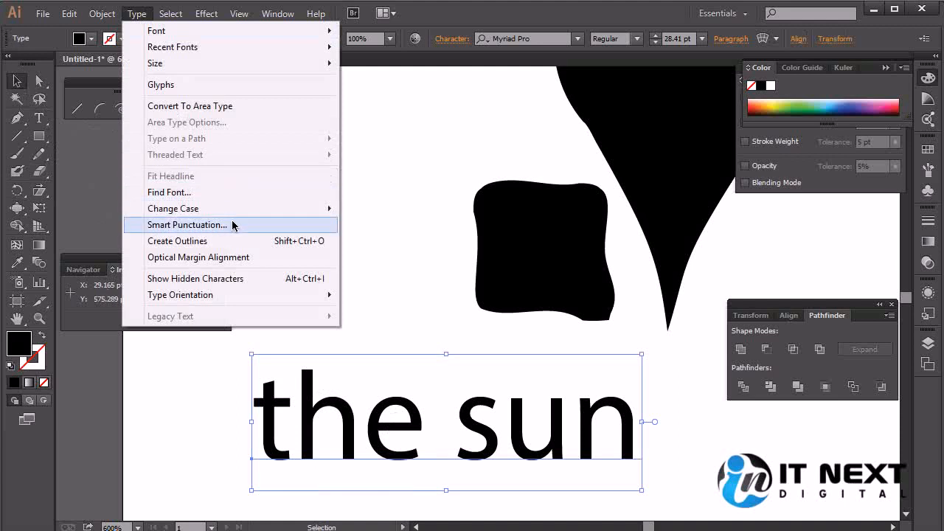
{"action": "left_click", "coordinate": [300, 249]}
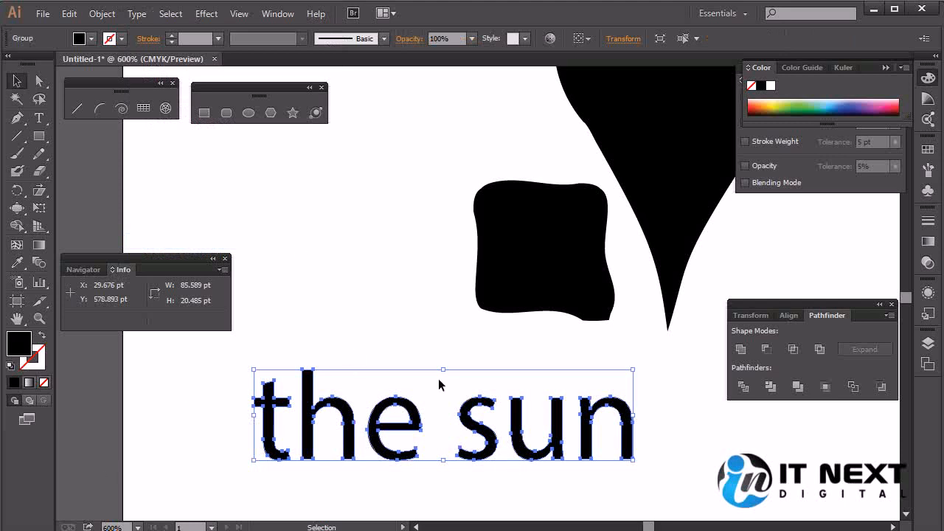
Bloat the outlined letters through their middle from the first to the last, and undo the distortion.
{"action": "left_click", "coordinate": [17, 208]}
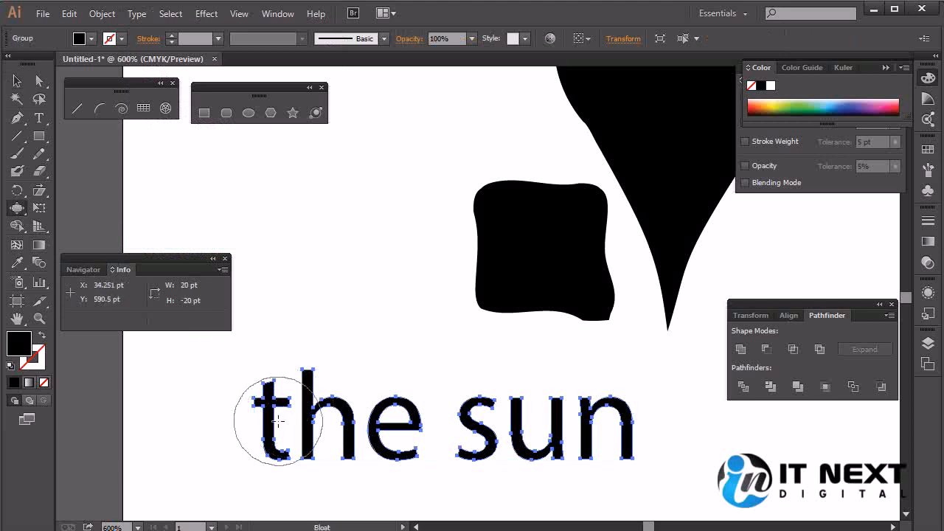
{"action": "left_click_drag", "start_coordinate": [306, 423], "coordinate": [601, 428]}
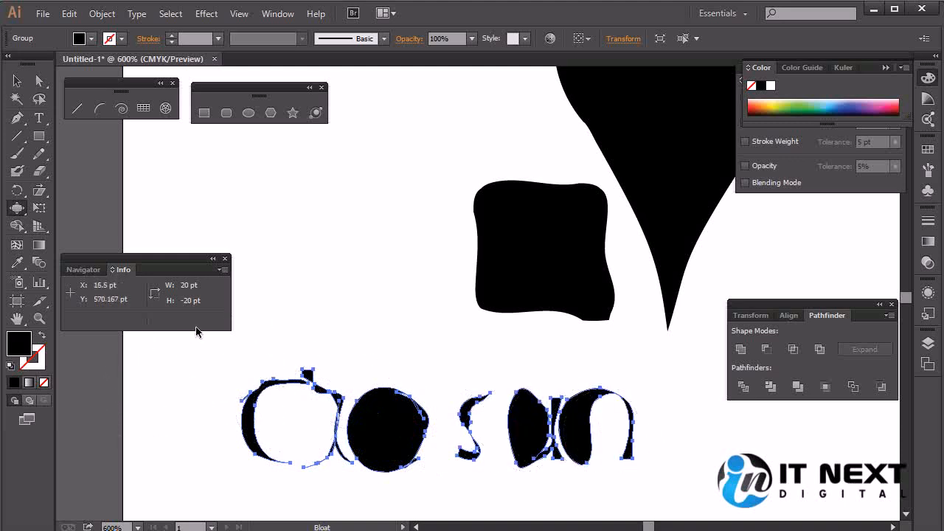
{"action": "key", "text": "ctrl+z"}
{"action": "key", "text": "ctrl+z"}
{"action": "key", "text": "ctrl+z"}
{"action": "key", "text": "ctrl+z"}
{"action": "key", "text": "ctrl+z"}
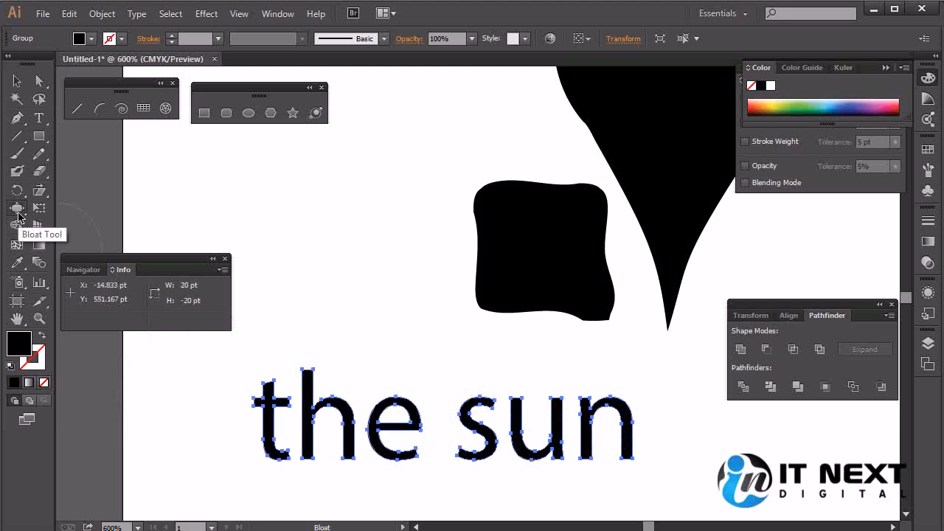
Bloat separate parts of the outlined letters once more, and undo these changes to restore the original letter shapes.
{"action": "mouse_move", "coordinate": [267, 396]}
{"action": "left_mouse_down"}
{"action": "mouse_move", "coordinate": [323, 428]}
{"action": "mouse_move", "coordinate": [355, 430]}
{"action": "mouse_move", "coordinate": [399, 452]}
{"action": "mouse_move", "coordinate": [489, 450]}
{"action": "mouse_move", "coordinate": [636, 425]}
{"action": "mouse_move", "coordinate": [606, 476]}
{"action": "mouse_move", "coordinate": [264, 411]}
{"action": "mouse_move", "coordinate": [507, 441]}
{"action": "mouse_move", "coordinate": [554, 464]}
{"action": "mouse_move", "coordinate": [632, 447]}
{"action": "left_mouse_up"}
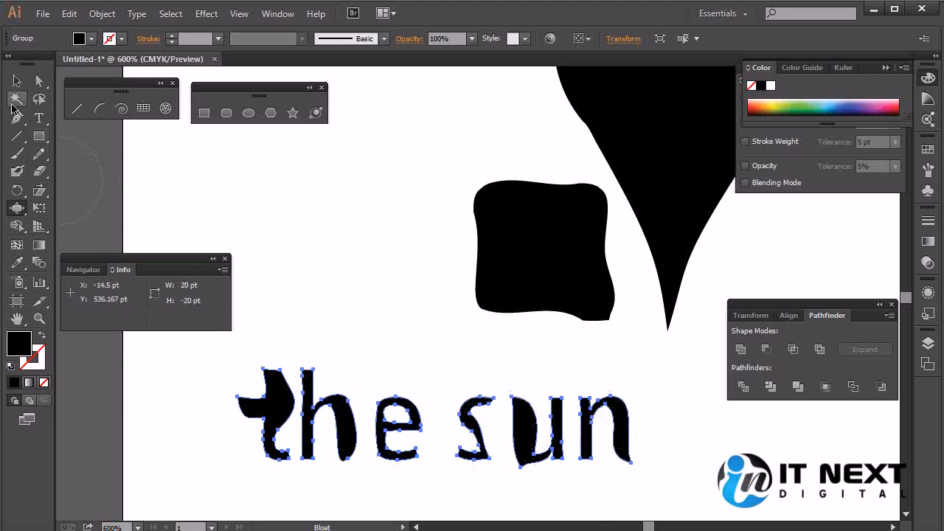
{"action": "left_click", "coordinate": [17, 80]}
{"action": "left_click", "coordinate": [423, 295]}
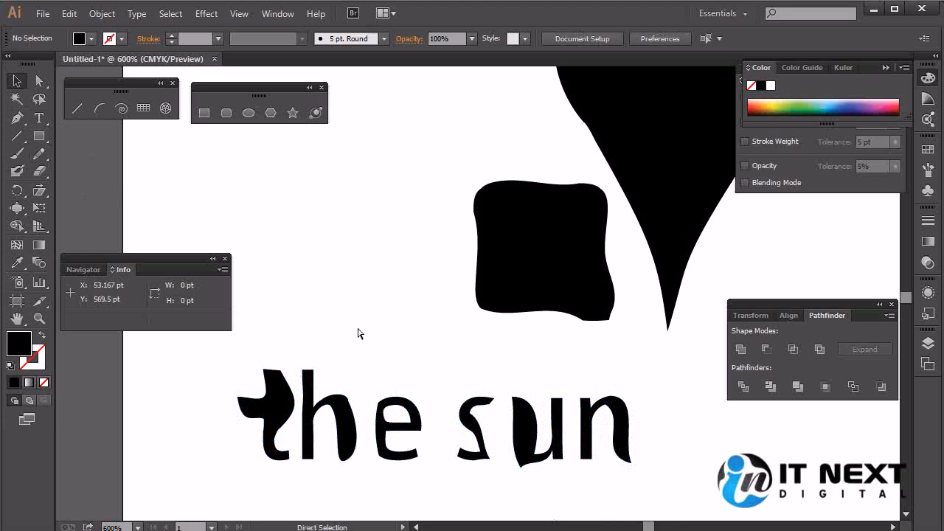
{"action": "key", "text": "ctrl+z"}
{"action": "key", "text": "ctrl+z"}
{"action": "key", "text": "ctrl+z"}
{"action": "key", "text": "ctrl+z"}
{"action": "key", "text": "ctrl+z"}
{"action": "key", "text": "ctrl+z"}
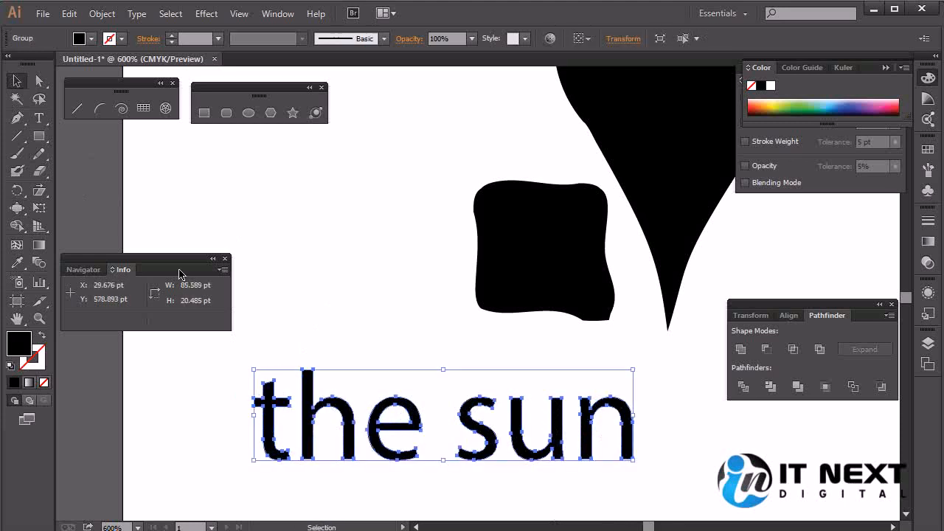
Lower the Bloat tool's brush intensity to 1%.
{"action": "double_click", "coordinate": [17, 208]}
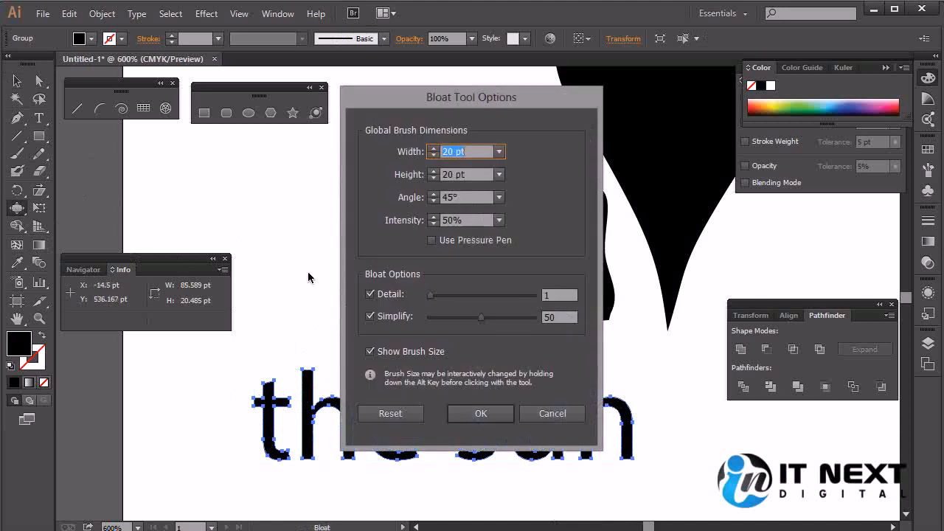
{"action": "left_click", "coordinate": [502, 220]}
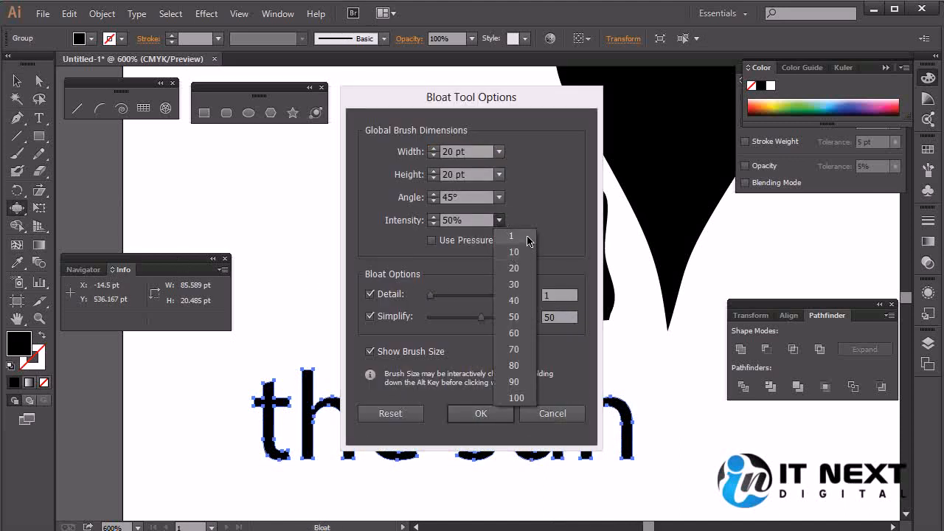
{"action": "left_click", "coordinate": [529, 238]}
{"action": "left_click", "coordinate": [480, 413]}
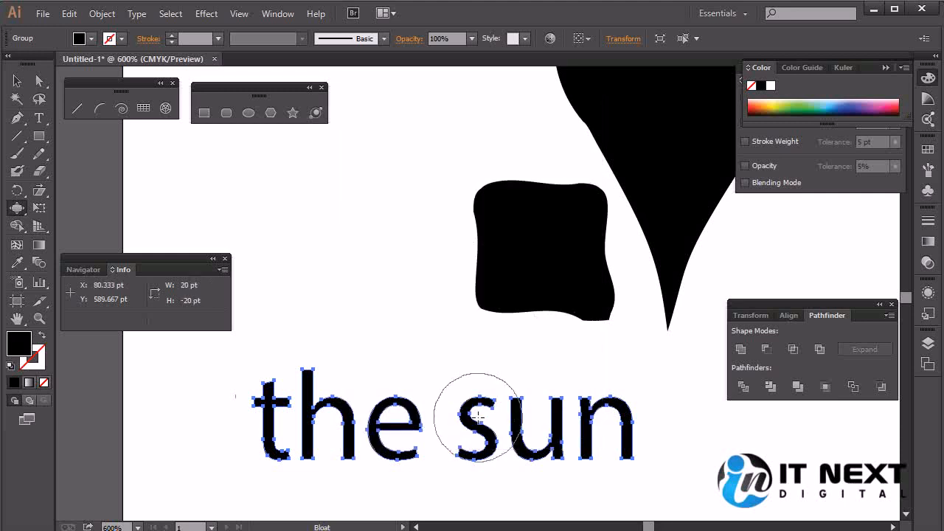
Bloat the outlined "the sun" letters subtly across the whole text and deselect them.
{"action": "mouse_move", "coordinate": [263, 423]}
{"action": "left_mouse_down"}
{"action": "mouse_move", "coordinate": [550, 440]}
{"action": "mouse_move", "coordinate": [497, 424]}
{"action": "mouse_move", "coordinate": [612, 432]}
{"action": "left_mouse_up"}
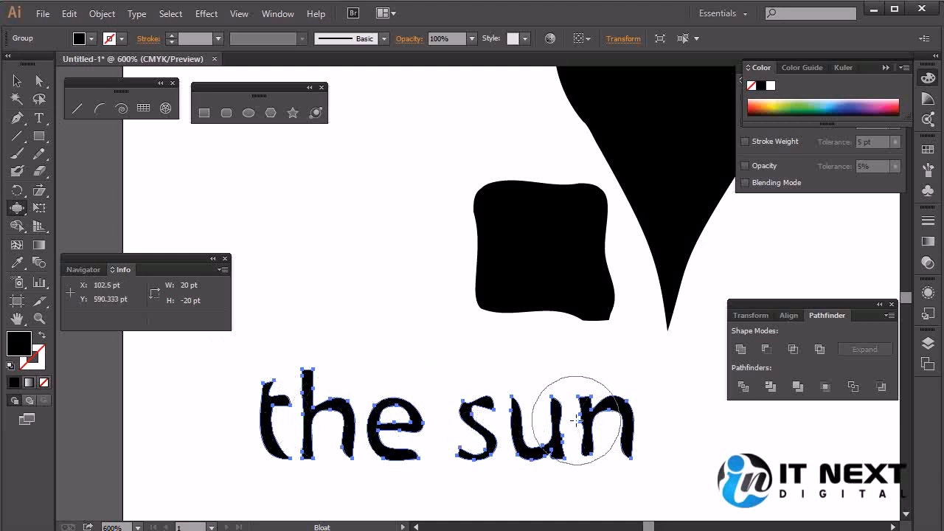
{"action": "left_click", "coordinate": [13, 82]}
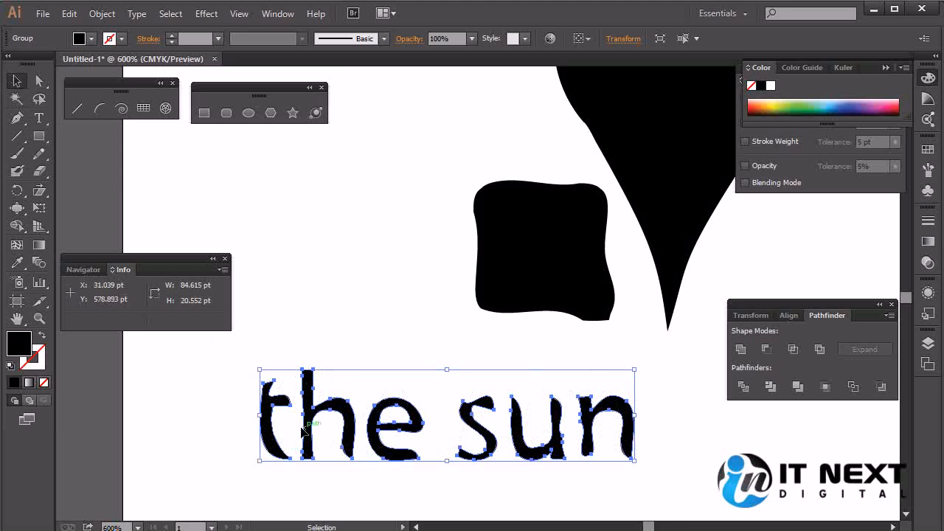
{"action": "left_click", "coordinate": [707, 431]}
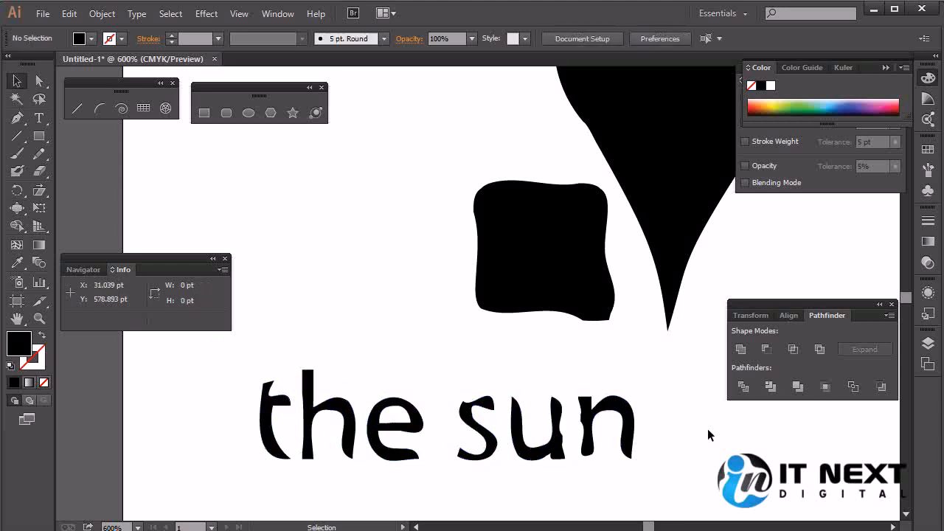
Delete the distorted "the sun" lettering and draw a rectangle about 43 pt wide and 28 pt high in its place.
{"action": "left_click_drag", "start_coordinate": [654, 374], "coordinate": [211, 483]}
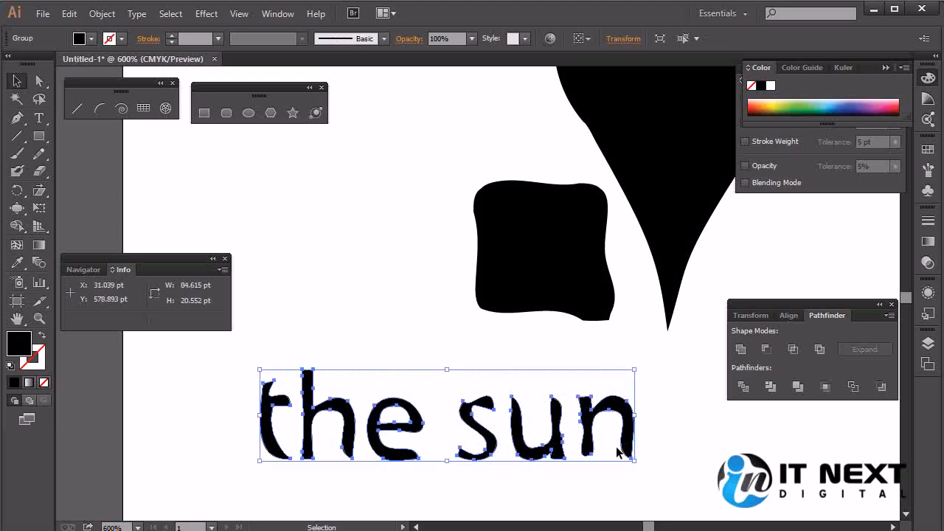
{"action": "key", "text": "Delete"}
{"action": "key", "text": "m"}
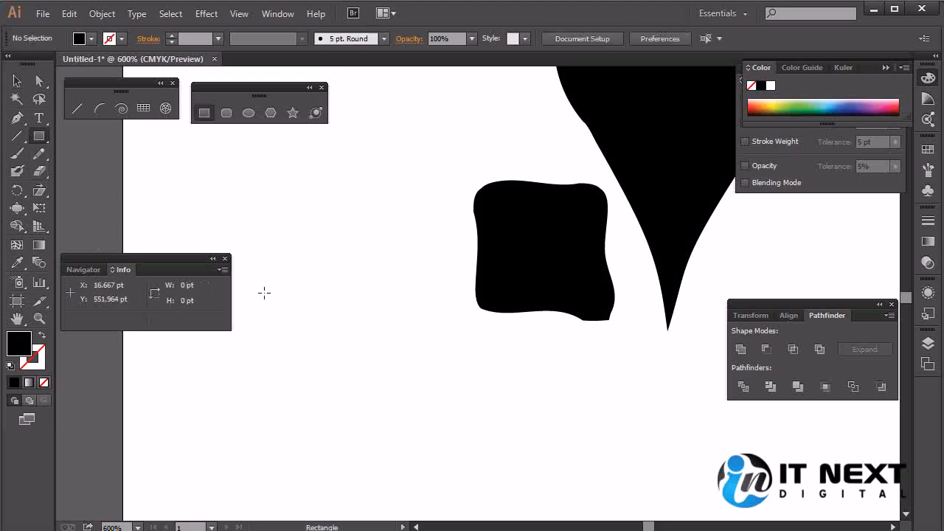
{"action": "left_click_drag", "start_coordinate": [268, 328], "coordinate": [462, 450]}
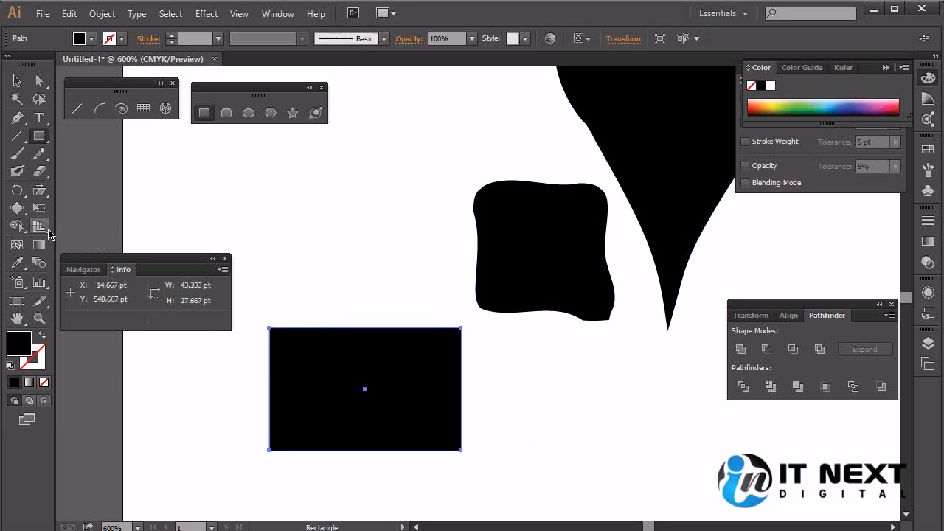
Bloat the upper, left and right parts of the new rectangle at 1% intensity.
{"action": "left_click", "coordinate": [22, 210]}
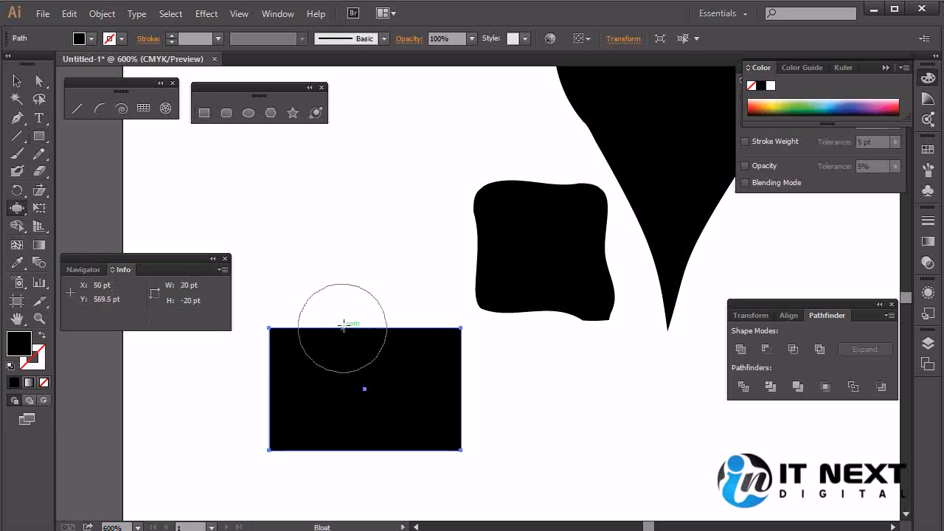
{"action": "mouse_move", "coordinate": [365, 356]}
{"action": "left_mouse_down"}
{"action": "mouse_move", "coordinate": [363, 321]}
{"action": "mouse_move", "coordinate": [375, 345]}
{"action": "left_mouse_up"}
{"action": "mouse_move", "coordinate": [287, 391]}
{"action": "left_mouse_down"}
{"action": "mouse_move", "coordinate": [278, 337]}
{"action": "mouse_move", "coordinate": [288, 337]}
{"action": "left_mouse_up"}
{"action": "left_click", "coordinate": [438, 381]}
Raise the Bloat tool's brush intensity to 50%.
{"action": "double_click", "coordinate": [17, 208]}
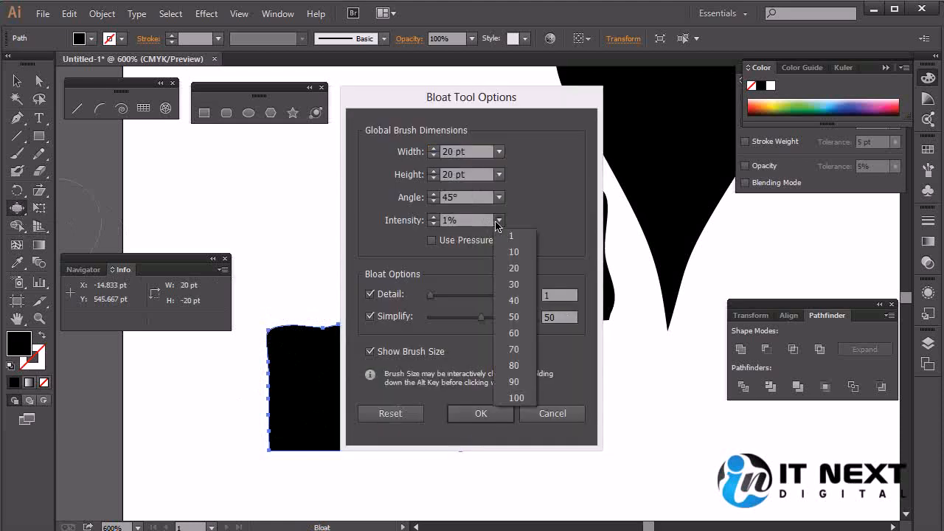
{"action": "left_click", "coordinate": [514, 317]}
{"action": "left_click", "coordinate": [481, 413]}
Bloat the rectangle's edges and corners strongly all around at 50% intensity.
{"action": "mouse_move", "coordinate": [311, 335]}
{"action": "left_mouse_down"}
{"action": "mouse_move", "coordinate": [415, 343]}
{"action": "mouse_move", "coordinate": [439, 415]}
{"action": "mouse_move", "coordinate": [404, 443]}
{"action": "mouse_move", "coordinate": [324, 450]}
{"action": "mouse_move", "coordinate": [382, 440]}
{"action": "mouse_move", "coordinate": [373, 439]}
{"action": "left_mouse_up"}
{"action": "mouse_move", "coordinate": [301, 408]}
{"action": "left_mouse_down"}
{"action": "mouse_move", "coordinate": [276, 348]}
{"action": "mouse_move", "coordinate": [347, 334]}
{"action": "mouse_move", "coordinate": [401, 348]}
{"action": "mouse_move", "coordinate": [394, 332]}
{"action": "mouse_move", "coordinate": [390, 366]}
{"action": "mouse_move", "coordinate": [342, 447]}
{"action": "mouse_move", "coordinate": [270, 427]}
{"action": "mouse_move", "coordinate": [235, 460]}
{"action": "left_mouse_up"}
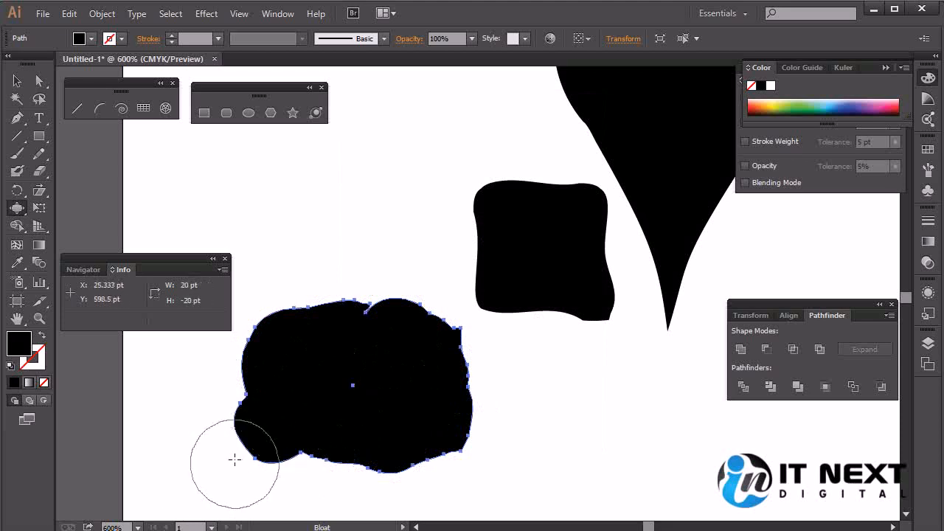
{"action": "left_click", "coordinate": [206, 420]}
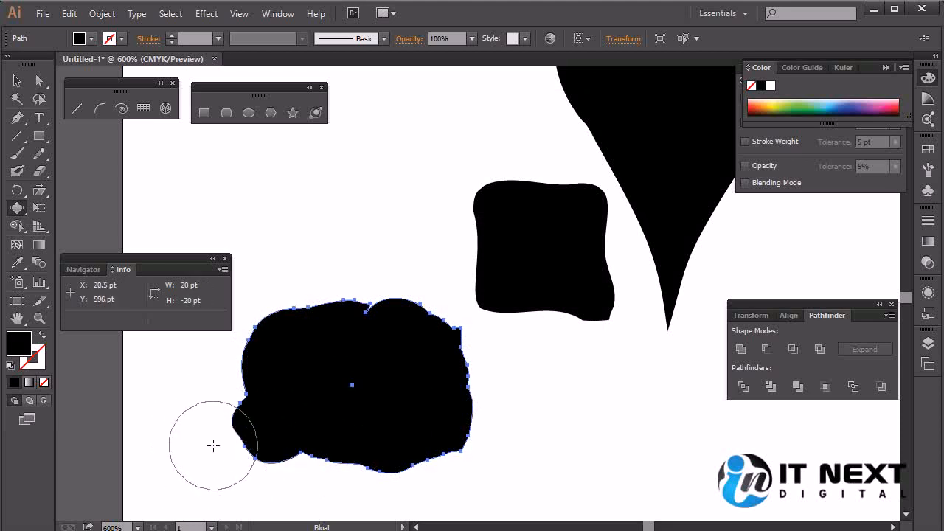
{"action": "left_click", "coordinate": [251, 473]}
{"action": "left_click", "coordinate": [222, 435]}
{"action": "left_click", "coordinate": [233, 413]}
{"action": "left_click", "coordinate": [416, 466]}
{"action": "left_click", "coordinate": [491, 456]}
{"action": "left_click", "coordinate": [489, 411]}
{"action": "left_click", "coordinate": [489, 396]}
Delete the distorted rectangle and add the text "sun" in its place.
{"action": "key", "text": "v"}
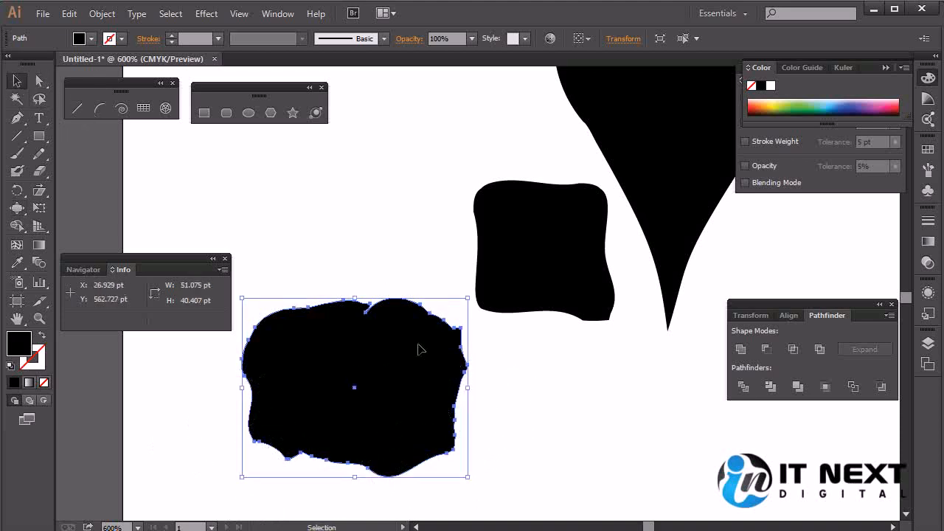
{"action": "key", "text": "Delete"}
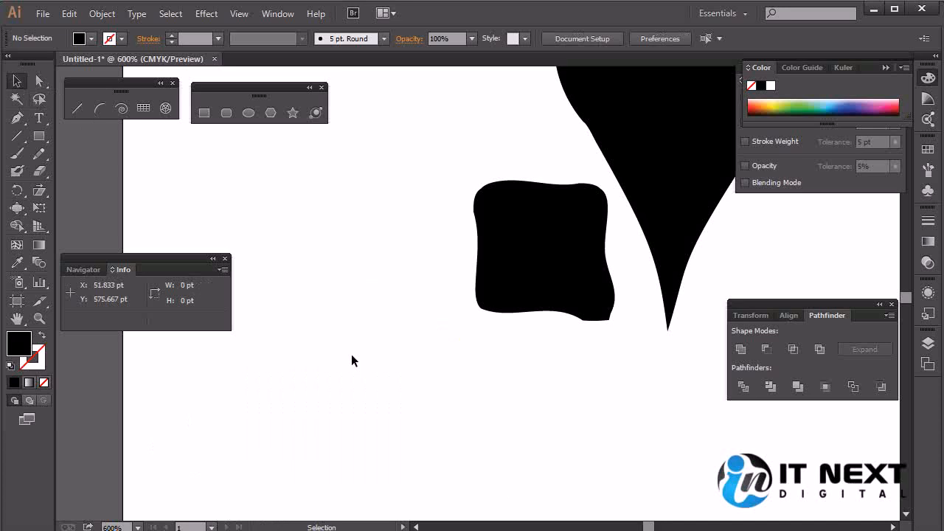
{"action": "key", "text": "t"}
{"action": "left_click", "coordinate": [297, 406]}
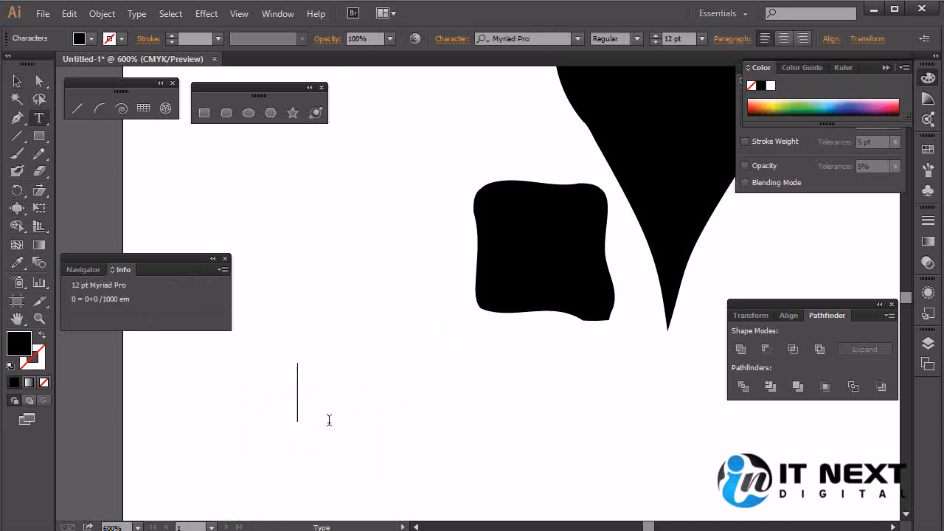
{"action": "type", "text": "gun"}
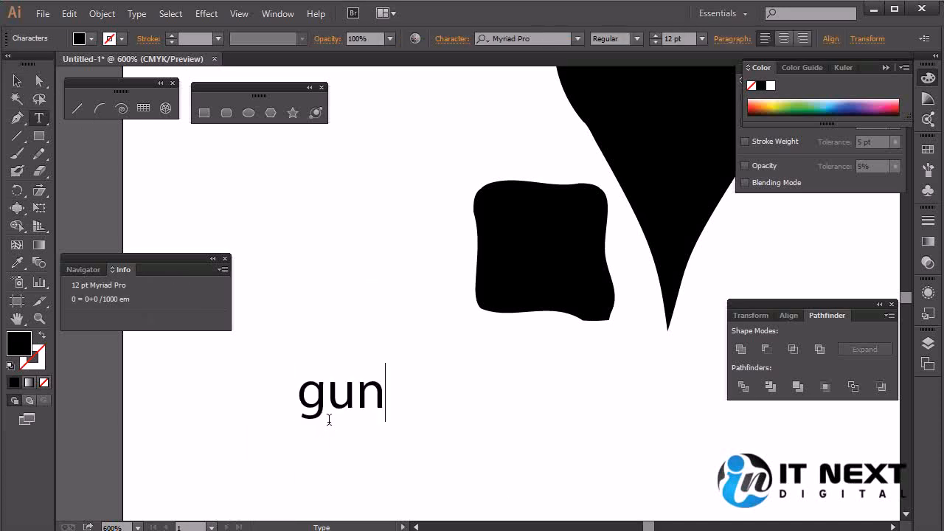
{"action": "key", "text": "BackSpace"}
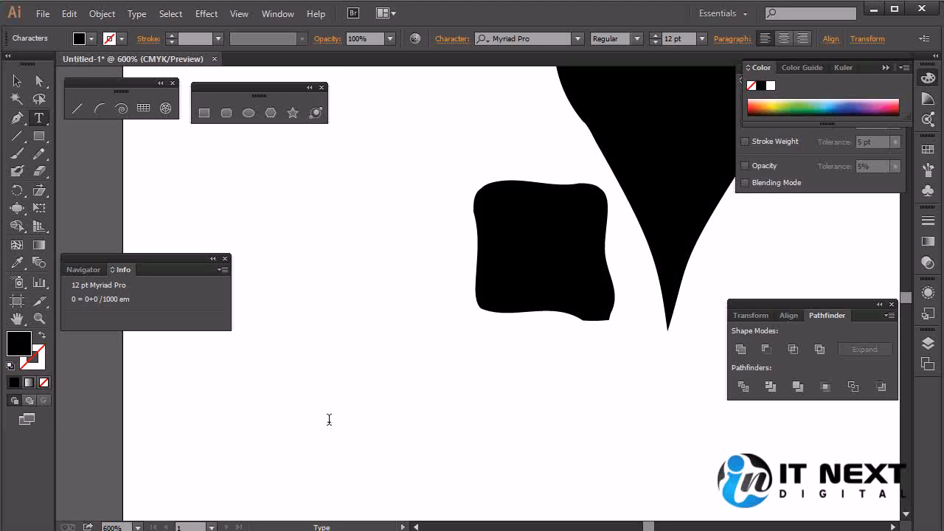
{"action": "type", "text": "s"}
{"action": "key", "text": "BackSpace"}
{"action": "key", "text": "BackSpace"}
{"action": "key", "text": "BackSpace"}
{"action": "type", "text": "sun"}
{"action": "left_click", "coordinate": [16, 81]}
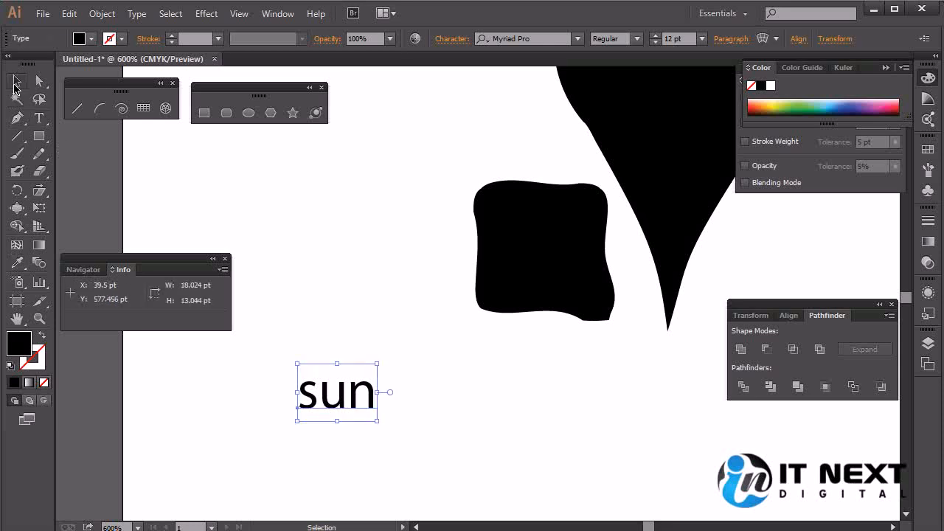
Set the "sun" text to Bold and enlarge it to about 98 pt wide and 66 pt high.
{"action": "left_click", "coordinate": [639, 38]}
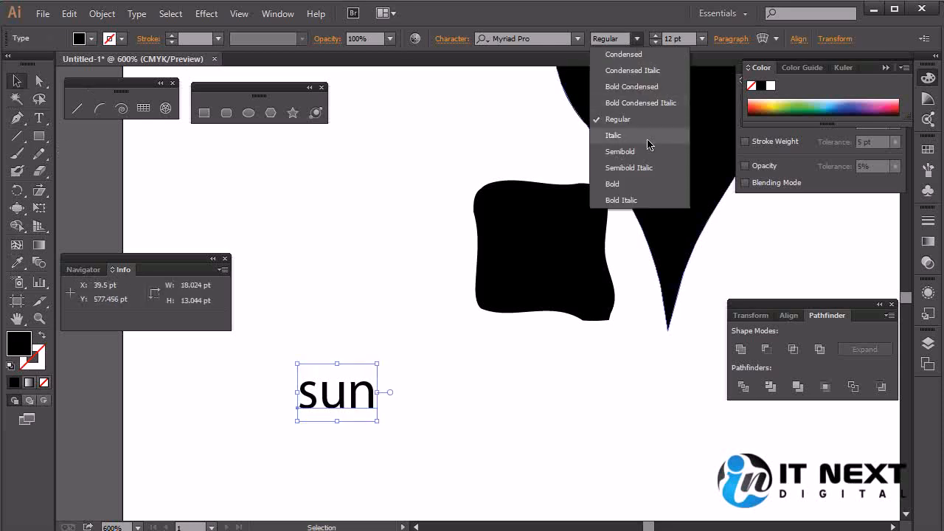
{"action": "left_click", "coordinate": [651, 181]}
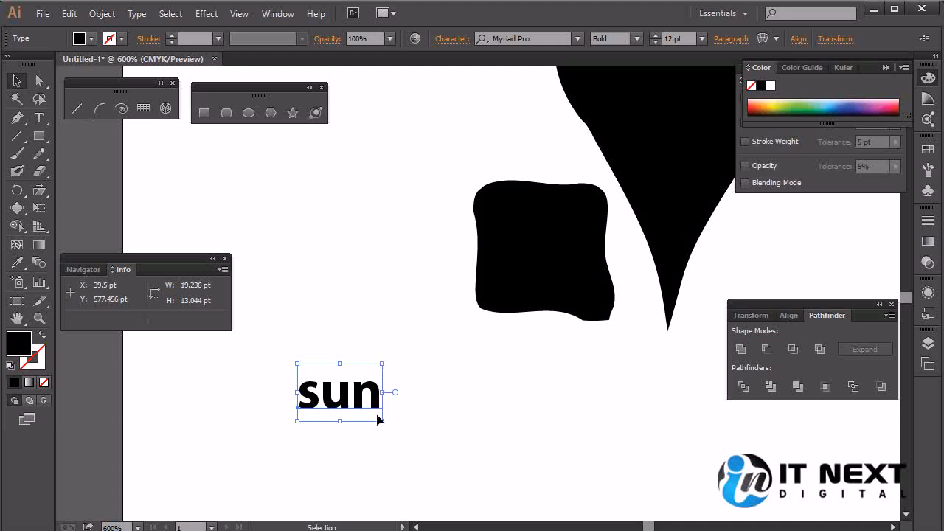
{"action": "left_click_drag", "start_coordinate": [384, 425], "coordinate": [787, 527]}
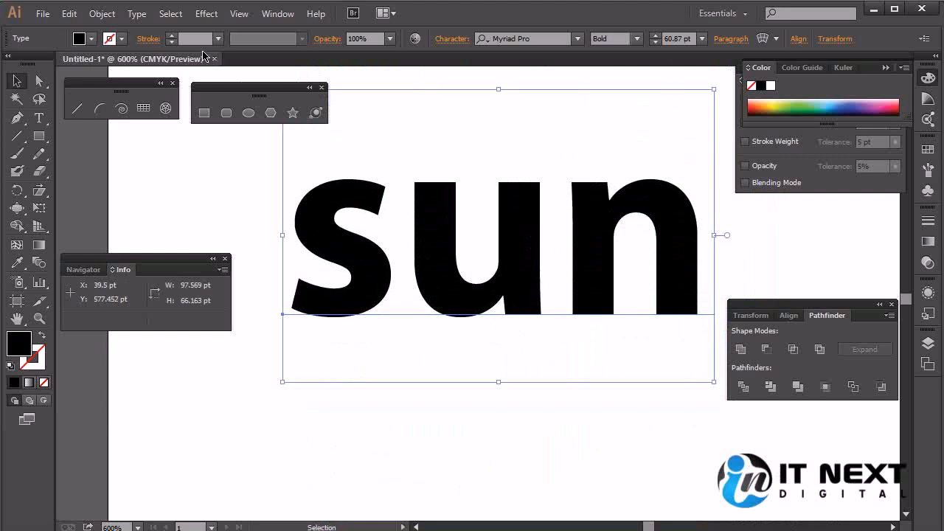
Expand the "sun" text's object and fill into editable shapes and select the resulting letter group.
{"action": "left_click", "coordinate": [150, 17]}
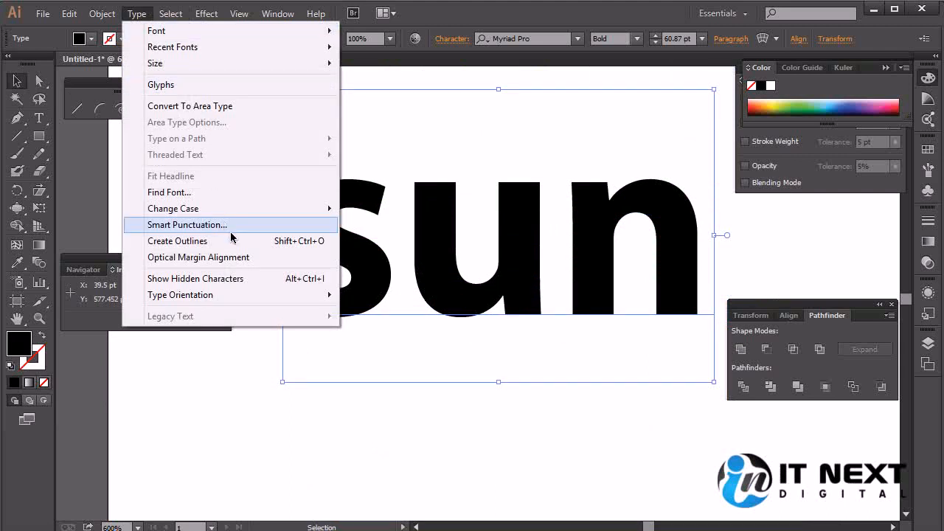
{"action": "mouse_move", "coordinate": [96, 15]}
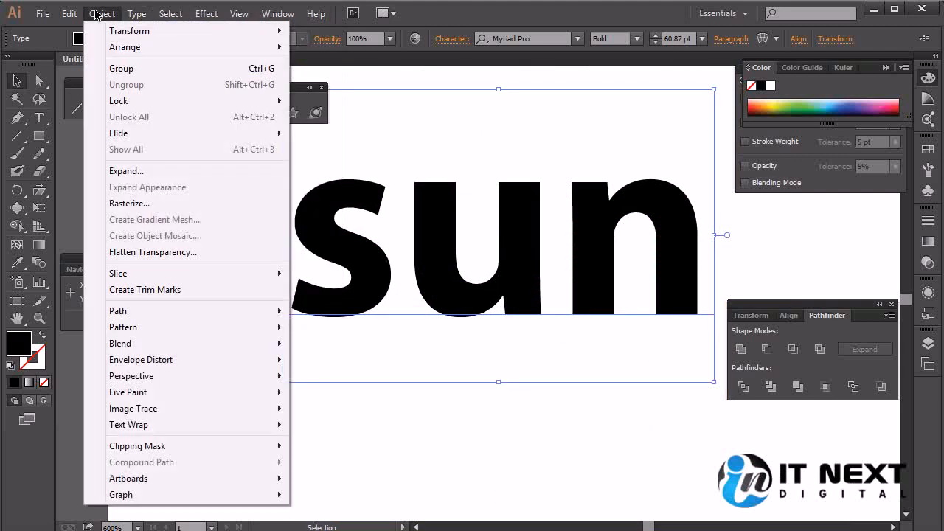
{"action": "left_click", "coordinate": [173, 179]}
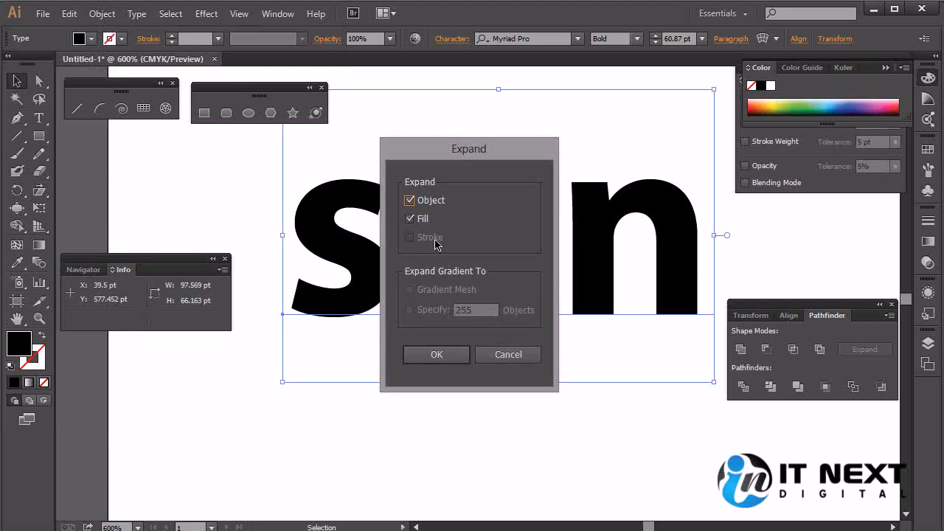
{"action": "left_click", "coordinate": [441, 355]}
{"action": "left_click", "coordinate": [425, 379]}
{"action": "left_click", "coordinate": [444, 301]}
Give the expanded letters a 1 pt light orange stroke and deselect them.
{"action": "left_click", "coordinate": [35, 361]}
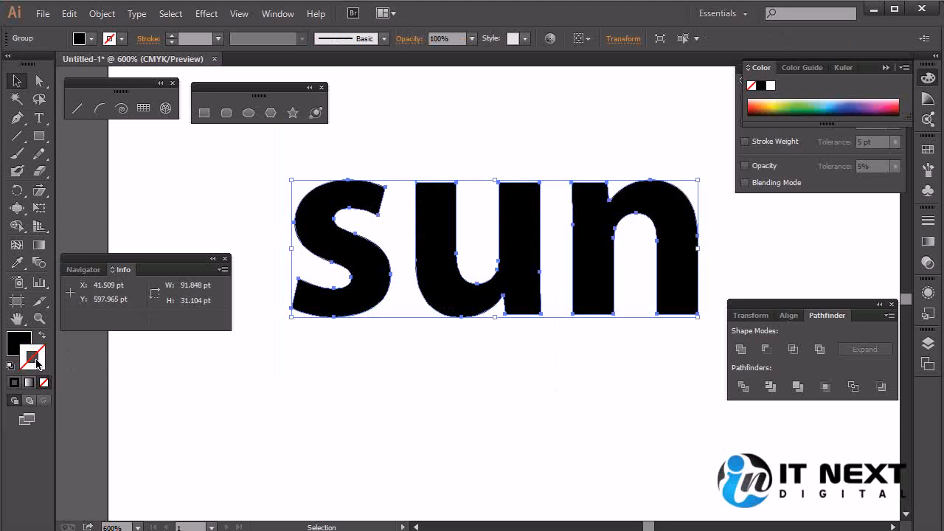
{"action": "left_click", "coordinate": [16, 384]}
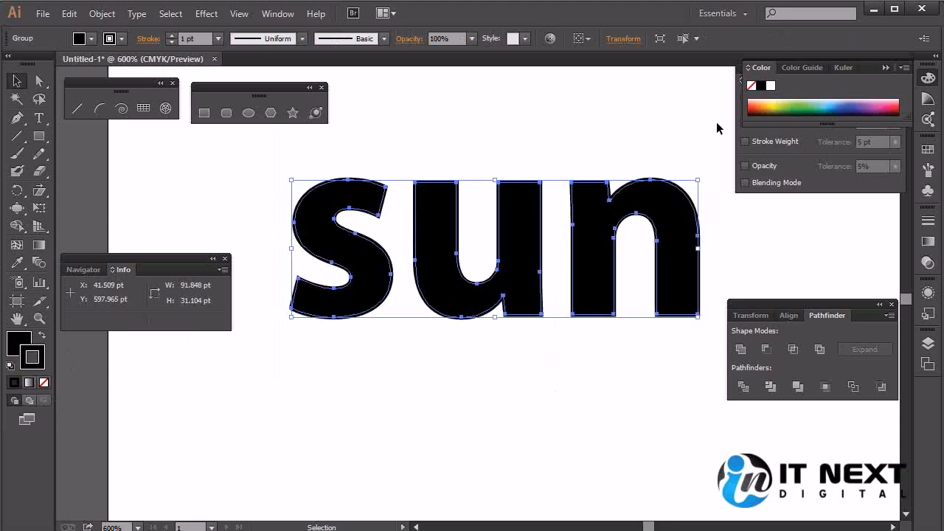
{"action": "left_click", "coordinate": [761, 100]}
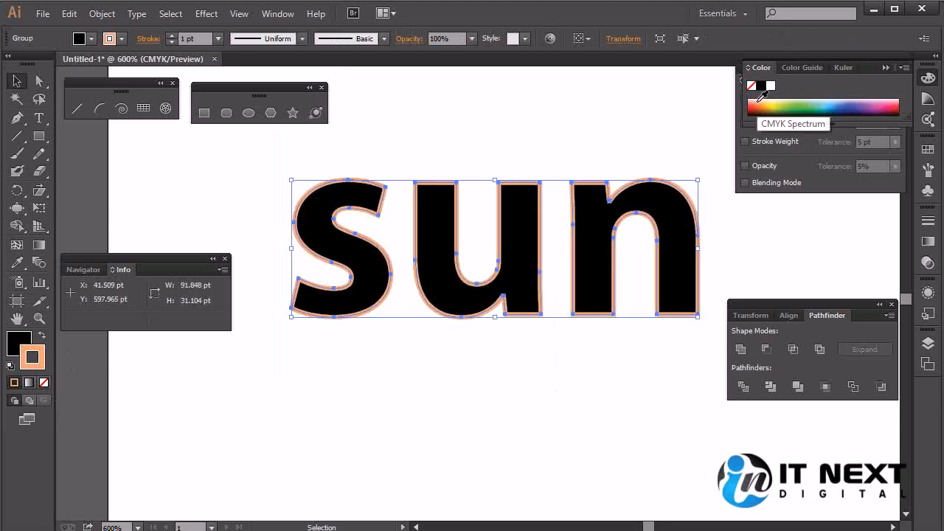
{"action": "left_click", "coordinate": [491, 115]}
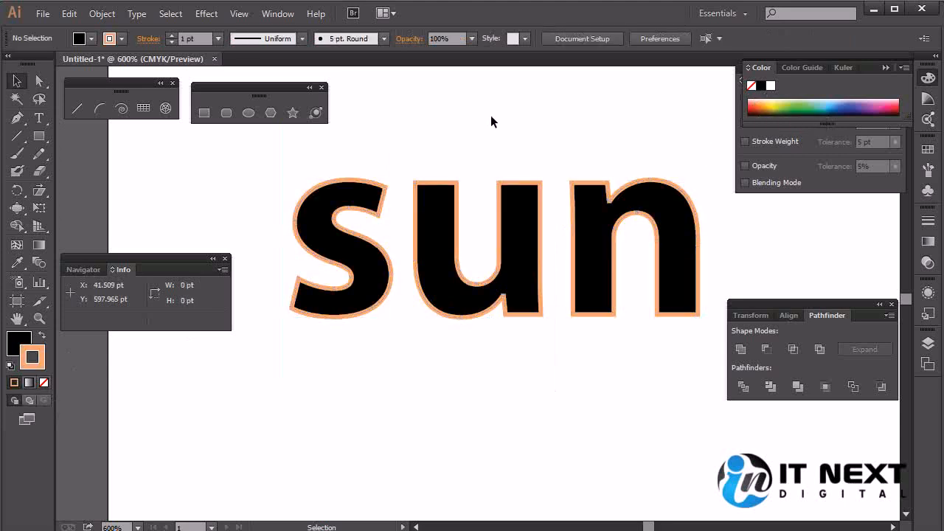
Select the "sun" letters, remove their stroke and make the fill active again with the Bloat tool ready.
{"action": "left_click", "coordinate": [526, 258]}
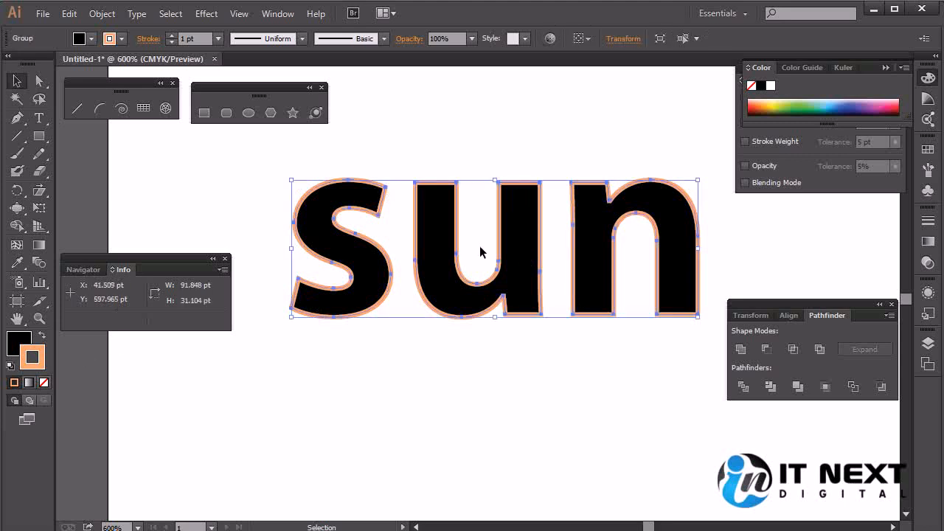
{"action": "left_click", "coordinate": [17, 208]}
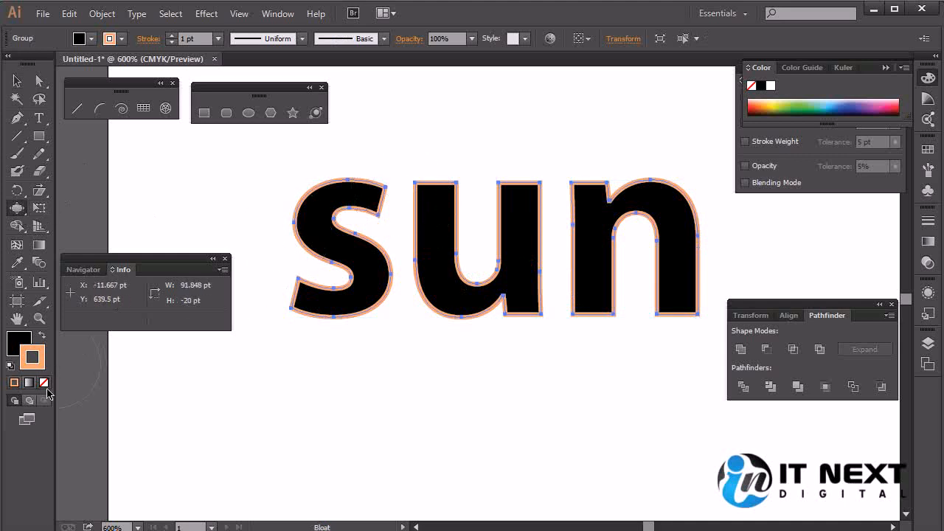
{"action": "left_click", "coordinate": [44, 382]}
{"action": "left_click", "coordinate": [14, 348]}
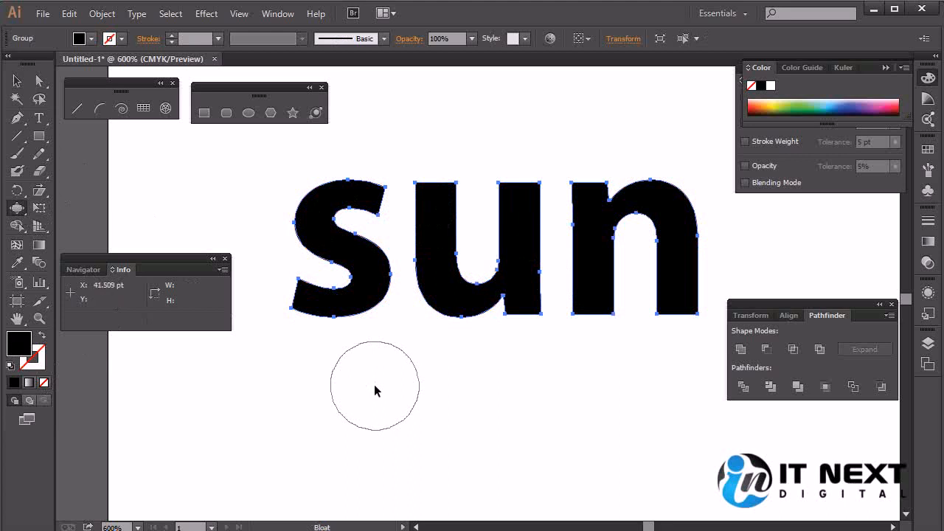
Set the Bloat tool's brush width and height to 10 pt for working closely on the letters.
{"action": "key", "text": "ctrl+plus"}
{"action": "key", "text": "ctrl+plus"}
{"action": "mouse_move", "coordinate": [375, 386]}
{"action": "left_mouse_down"}
{"action": "mouse_move", "coordinate": [611, 409]}
{"action": "mouse_move", "coordinate": [736, 410]}
{"action": "left_mouse_up"}
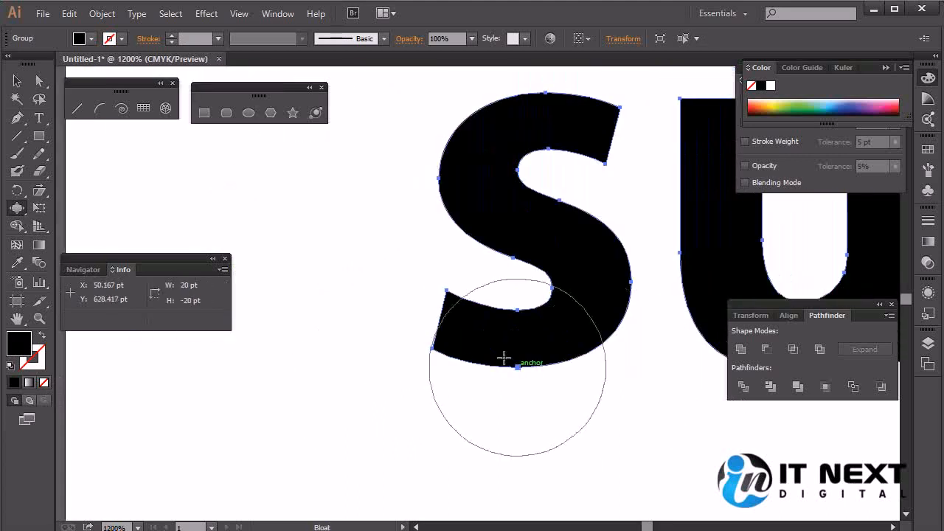
{"action": "double_click", "coordinate": [23, 211]}
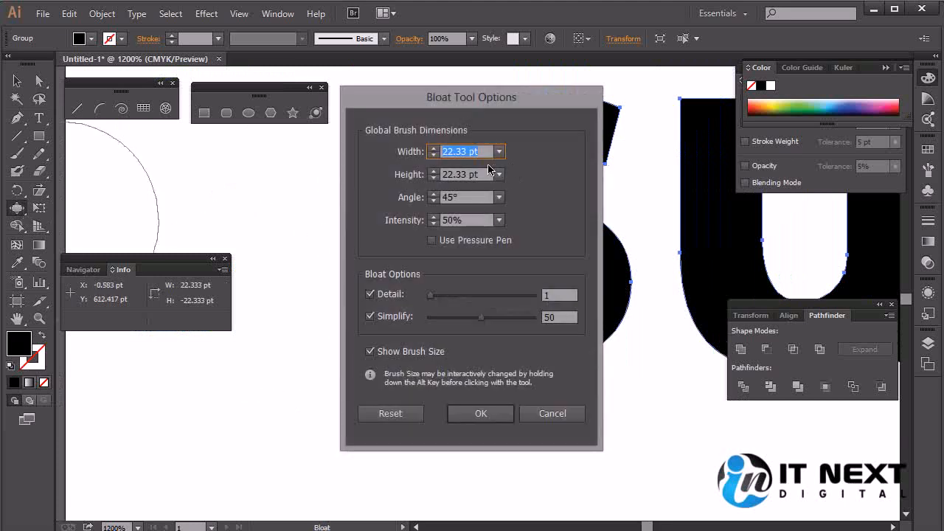
{"action": "type", "text": "10"}
{"action": "key", "text": "Tab"}
{"action": "type", "text": "10"}
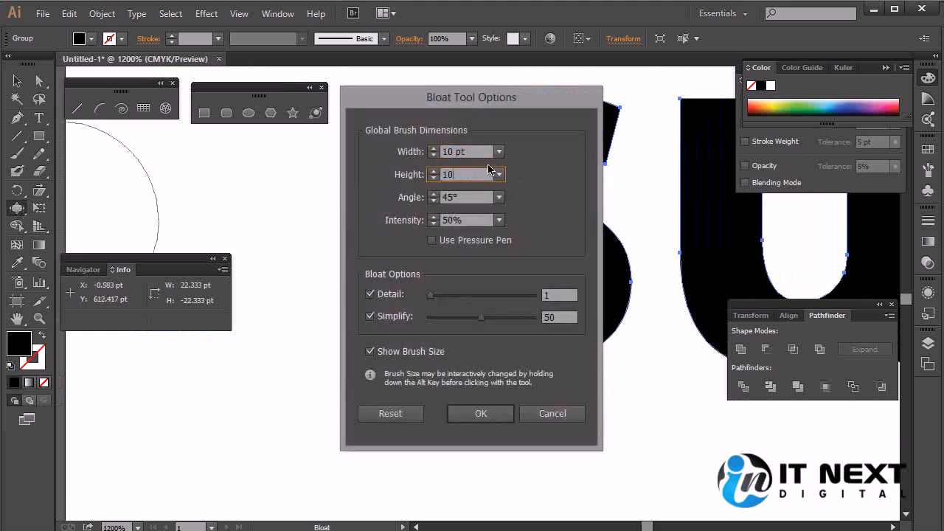
{"action": "left_click", "coordinate": [478, 417]}
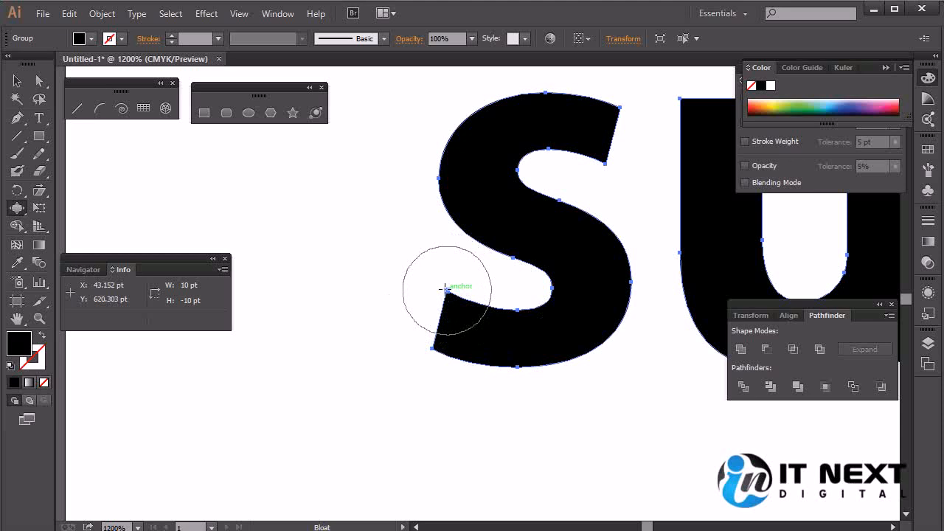
Bloat the lower-left and upper-right ends of the letter "s" into flared terminals.
{"action": "mouse_move", "coordinate": [446, 289]}
{"action": "left_mouse_down"}
{"action": "mouse_move", "coordinate": [435, 334]}
{"action": "mouse_move", "coordinate": [442, 305]}
{"action": "left_mouse_up"}
{"action": "left_click", "coordinate": [436, 342]}
{"action": "left_click_drag", "start_coordinate": [532, 282], "coordinate": [379, 394]}
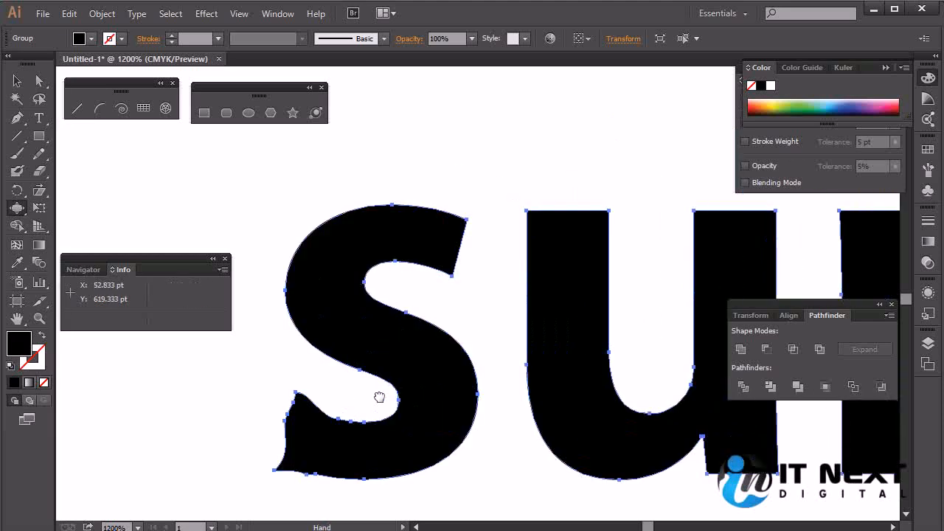
{"action": "mouse_move", "coordinate": [441, 277]}
{"action": "left_mouse_down"}
{"action": "mouse_move", "coordinate": [467, 225]}
{"action": "mouse_move", "coordinate": [453, 263]}
{"action": "left_mouse_up"}
Bloat the top corners of both stems of the "u" and the base of its right stem.
{"action": "left_click_drag", "start_coordinate": [583, 289], "coordinate": [459, 336]}
{"action": "left_click_drag", "start_coordinate": [487, 263], "coordinate": [486, 258]}
{"action": "left_click", "coordinate": [408, 258]}
{"action": "left_click", "coordinate": [571, 258]}
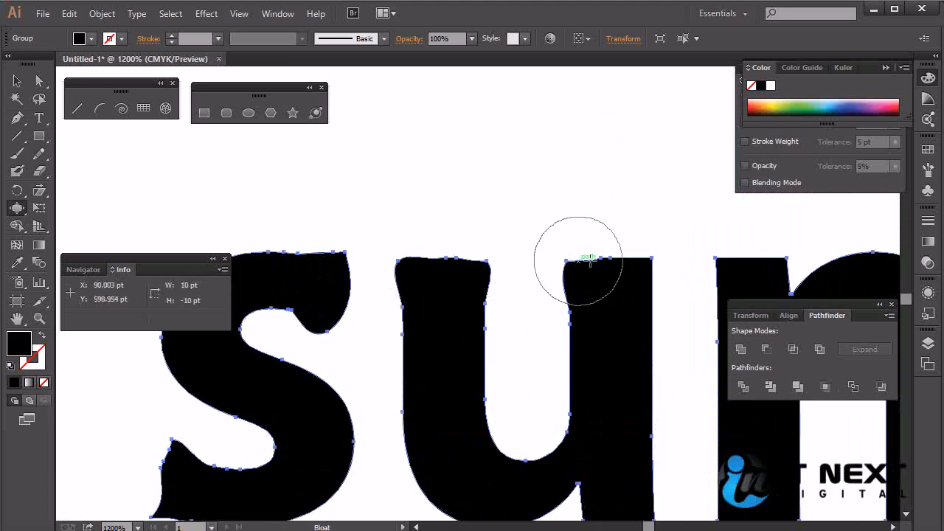
{"action": "left_click", "coordinate": [643, 258]}
{"action": "left_click_drag", "start_coordinate": [597, 472], "coordinate": [573, 347]}
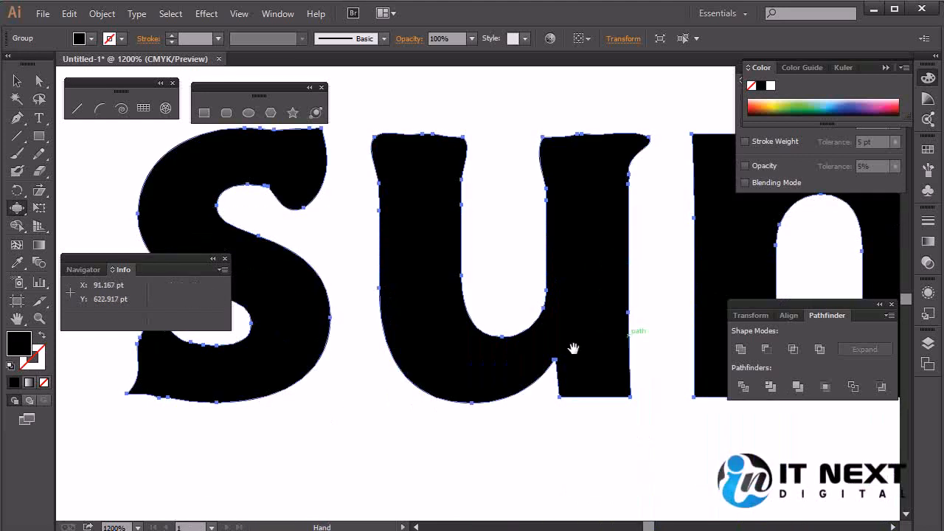
{"action": "left_click", "coordinate": [563, 398]}
{"action": "left_click", "coordinate": [630, 396]}
Bloat the top and bottom corners of the left stem of the "n" and deselect the lettering.
{"action": "left_click_drag", "start_coordinate": [659, 406], "coordinate": [356, 479]}
{"action": "left_click", "coordinate": [389, 210]}
{"action": "left_click", "coordinate": [453, 204]}
{"action": "left_click_drag", "start_coordinate": [491, 362], "coordinate": [491, 270]}
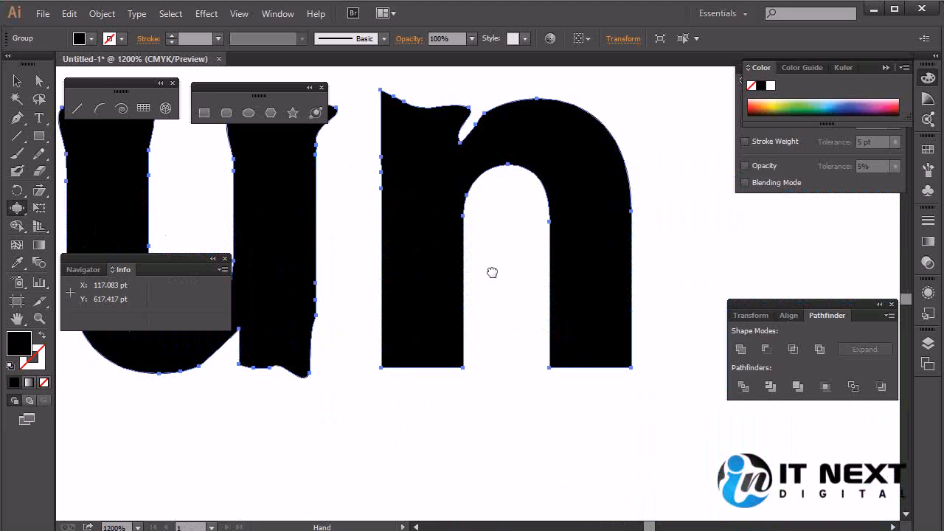
{"action": "left_click", "coordinate": [464, 361]}
{"action": "left_click", "coordinate": [389, 364]}
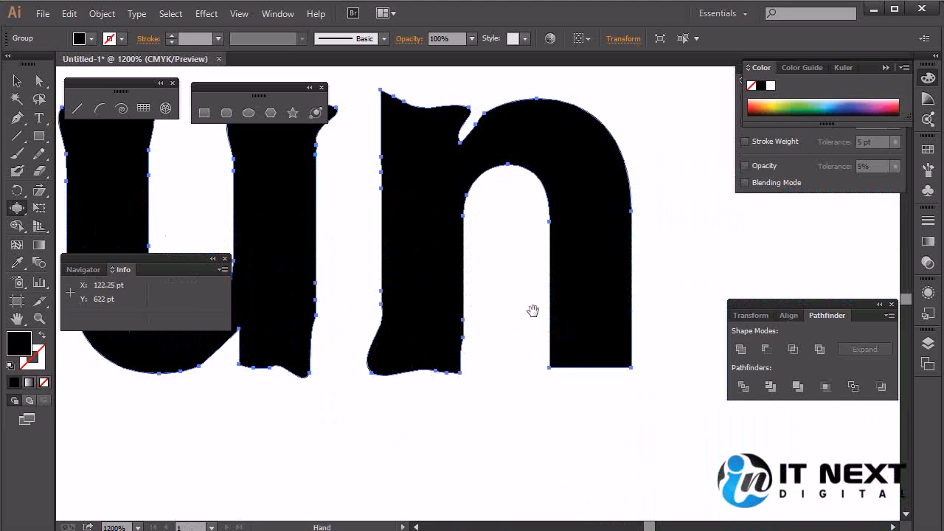
{"action": "left_click_drag", "start_coordinate": [533, 309], "coordinate": [616, 380]}
{"action": "left_click", "coordinate": [17, 81]}
{"action": "left_click", "coordinate": [445, 140]}
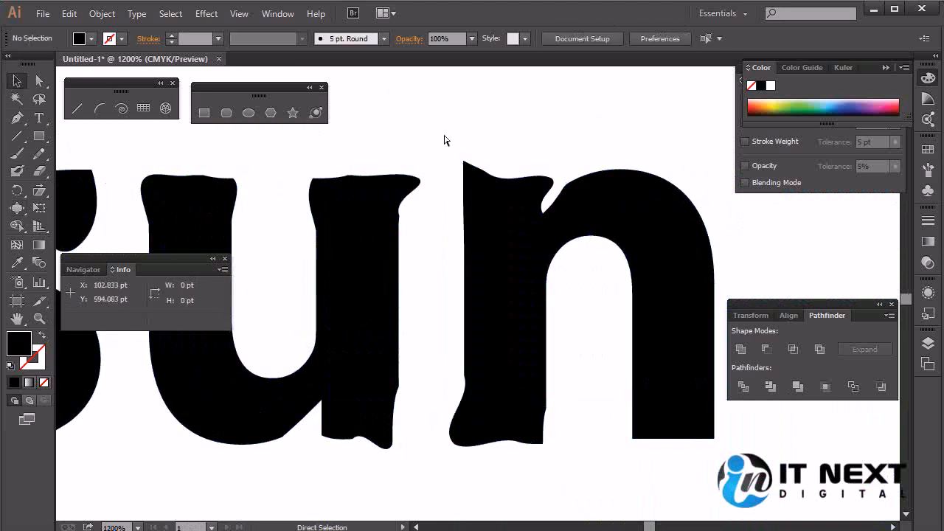
Bring the whole "sun" lettering into view and select it as a group.
{"action": "key", "text": "ctrl+minus"}
{"action": "key", "text": "ctrl+minus"}
{"action": "key", "text": "ctrl+minus"}
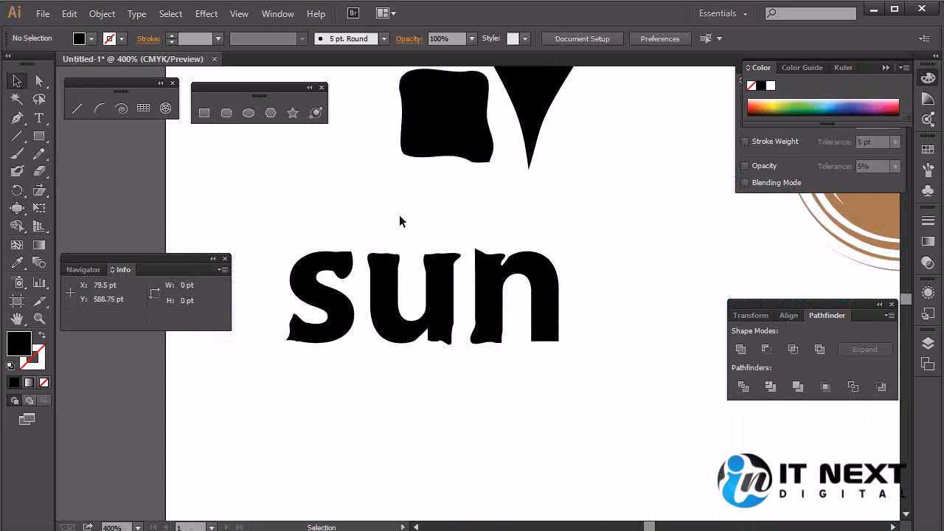
{"action": "left_click", "coordinate": [505, 310]}
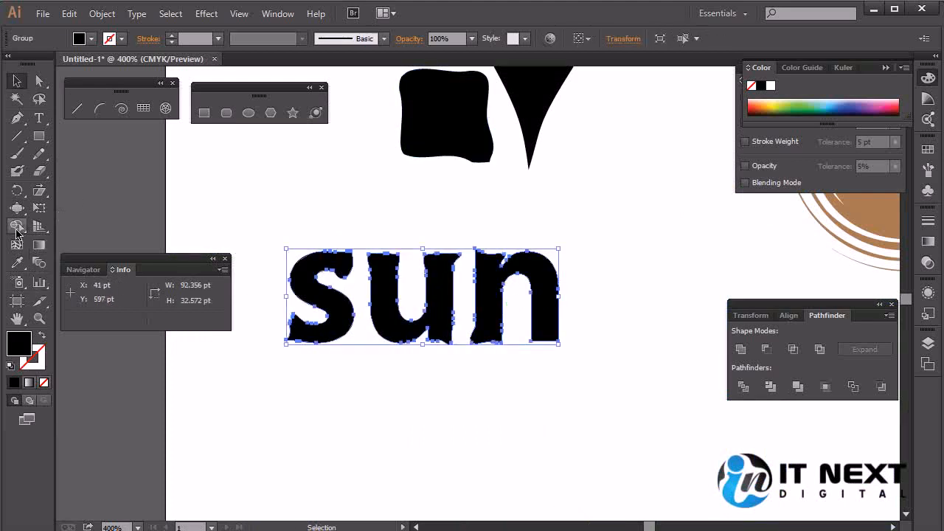
Enlarge the Bloat tool's brush to a circle about 43 pt in diameter.
{"action": "left_click", "coordinate": [17, 213]}
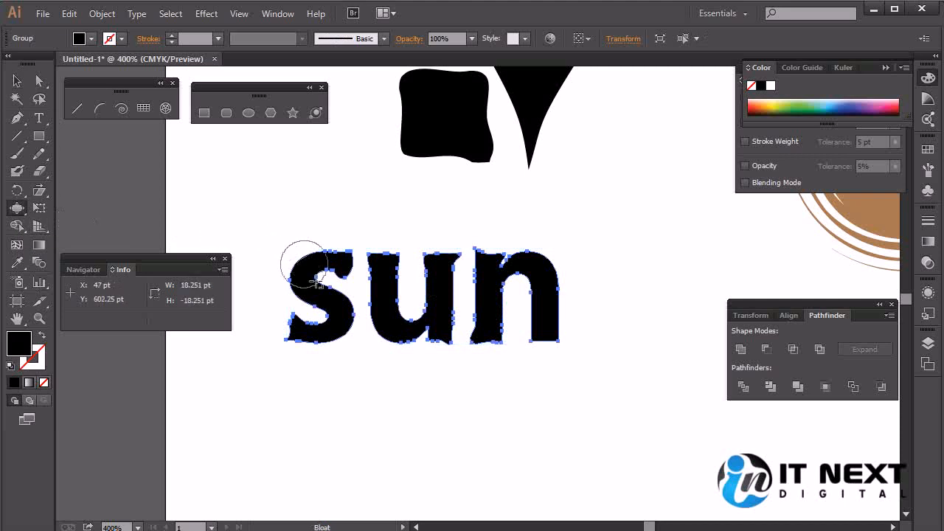
{"action": "mouse_move", "coordinate": [317, 279]}
{"action": "left_mouse_down"}
{"action": "mouse_move", "coordinate": [358, 327]}
{"action": "mouse_move", "coordinate": [359, 317]}
{"action": "mouse_move", "coordinate": [358, 334]}
{"action": "left_mouse_up"}
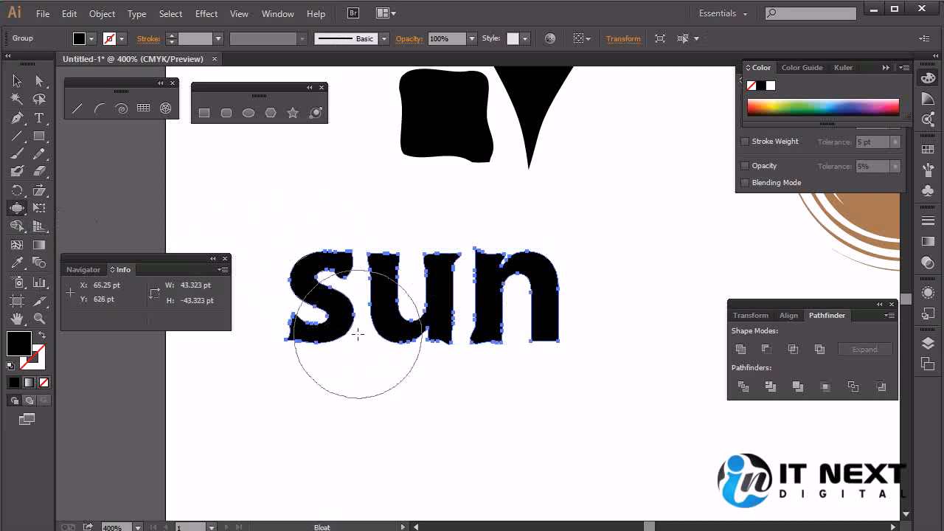
Try bloating the middle of the letter "s" with the large brush several times, undoing each attempt.
{"action": "left_click", "coordinate": [324, 299]}
{"action": "key", "text": "ctrl+z"}
{"action": "left_click", "coordinate": [328, 299]}
{"action": "key", "text": "ctrl+z"}
{"action": "left_click", "coordinate": [323, 300]}
{"action": "key", "text": "ctrl+z"}
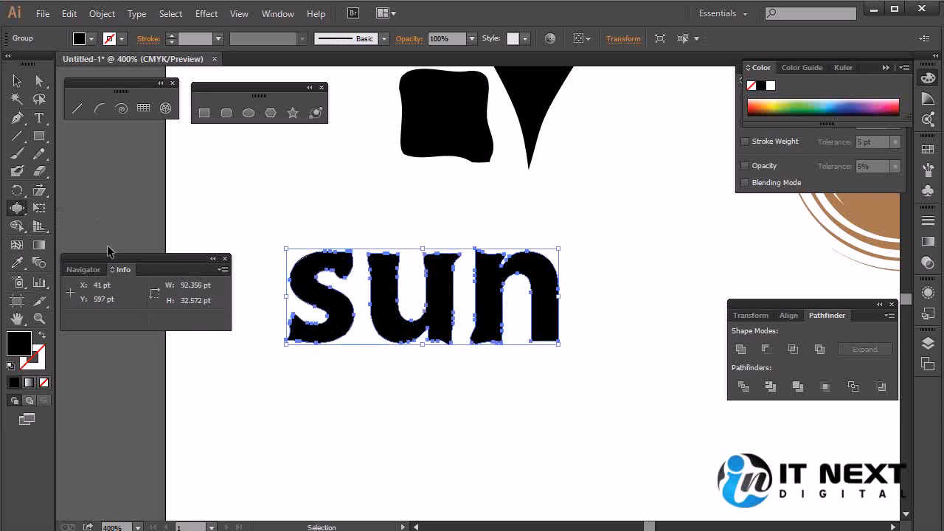
Set the Bloat tool's intensity to 10%.
{"action": "double_click", "coordinate": [17, 208]}
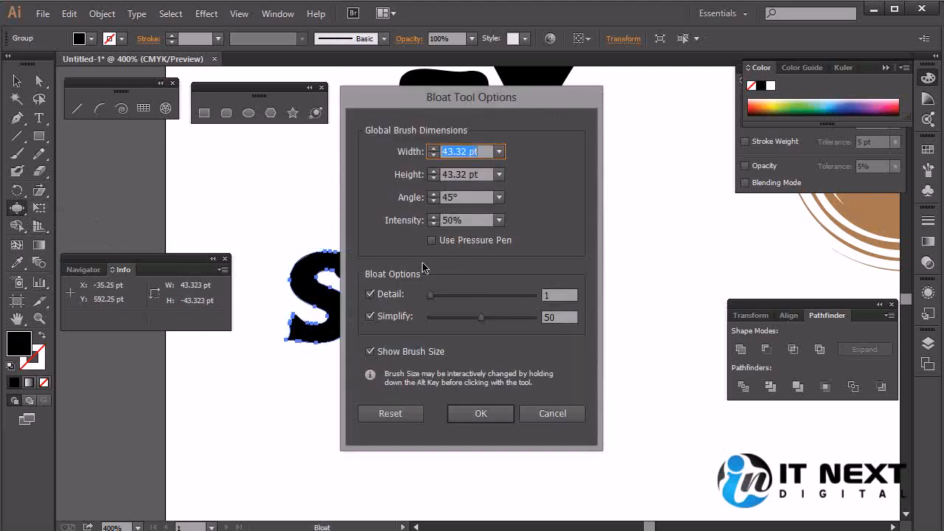
{"action": "left_click", "coordinate": [499, 221]}
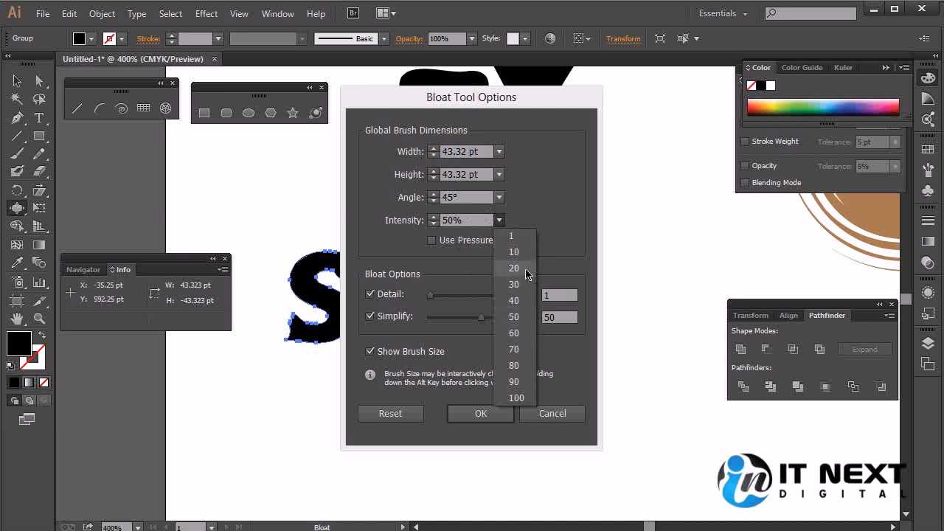
{"action": "left_click", "coordinate": [525, 253]}
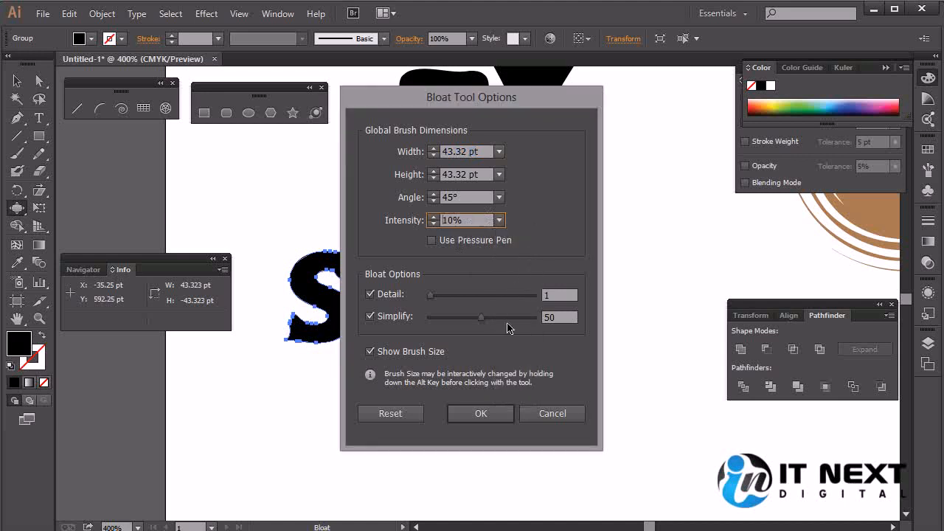
{"action": "left_click", "coordinate": [480, 414]}
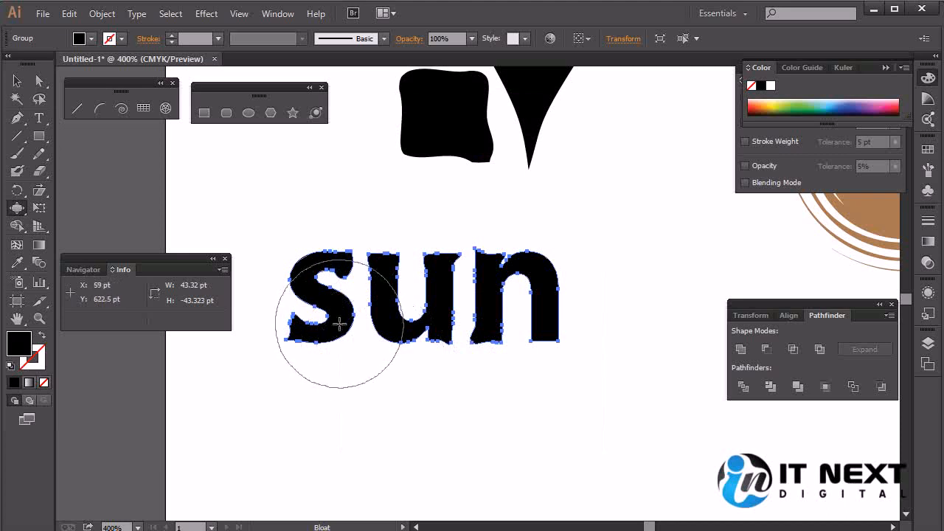
Bloat the whole "sun" lettering in one horizontal sweep from the "s" past the "n", and deselect it.
{"action": "mouse_move", "coordinate": [324, 296]}
{"action": "left_mouse_down"}
{"action": "mouse_move", "coordinate": [477, 290]}
{"action": "mouse_move", "coordinate": [565, 300]}
{"action": "left_mouse_up"}
{"action": "left_click", "coordinate": [16, 81]}
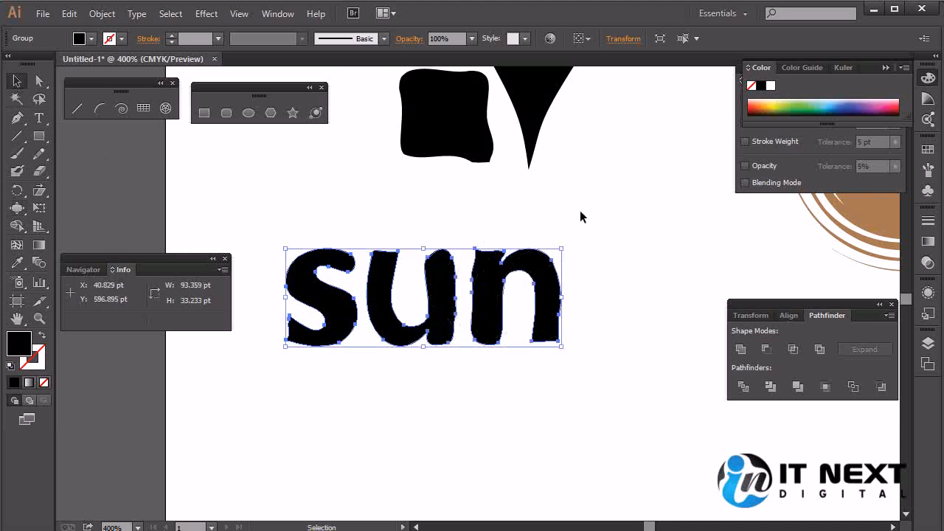
{"action": "left_click", "coordinate": [570, 250]}
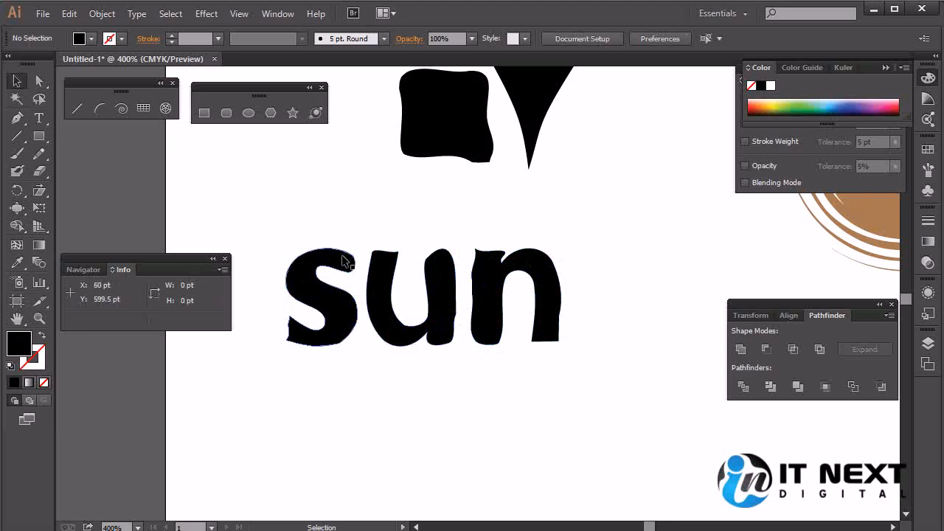
{"action": "left_click", "coordinate": [19, 208]}
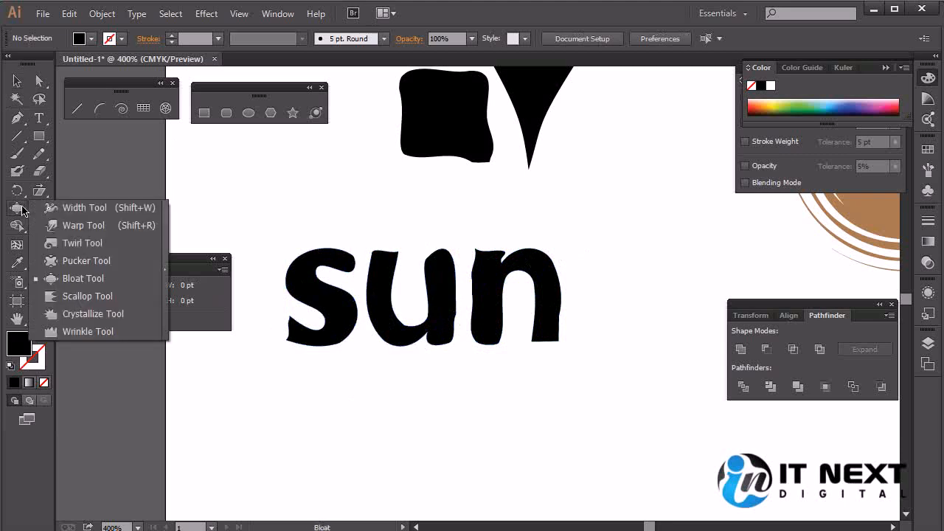
{"action": "left_click_drag", "start_coordinate": [22, 210], "coordinate": [138, 302]}
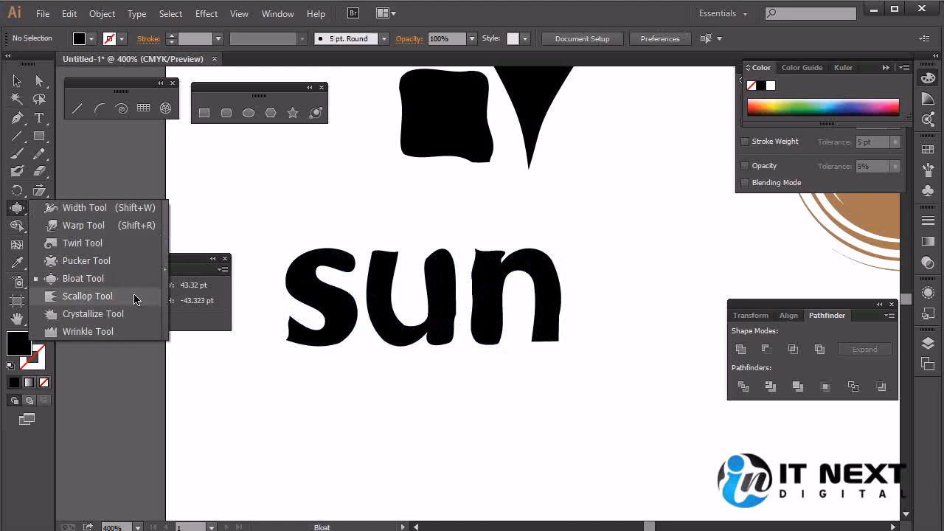
{"action": "left_click_drag", "start_coordinate": [126, 297], "coordinate": [127, 335]}
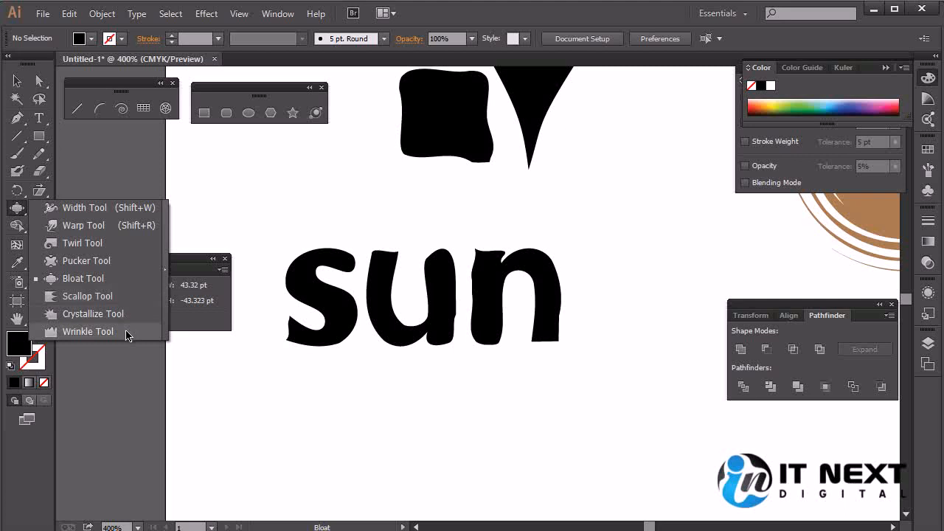